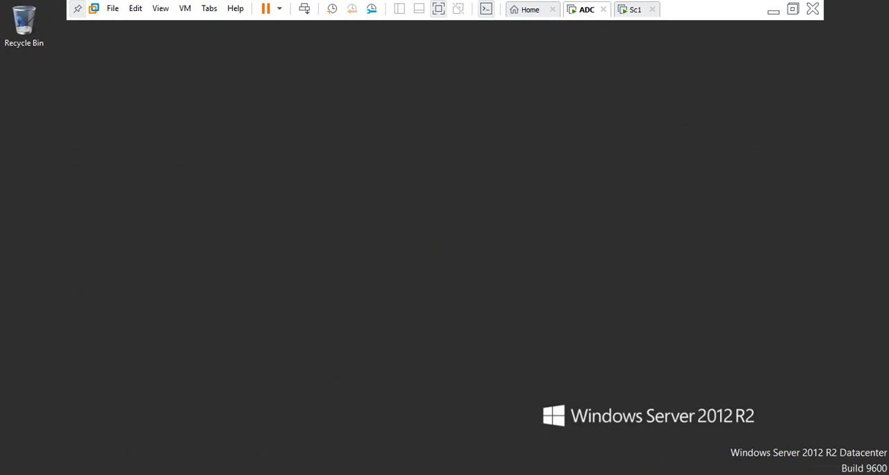
Review the IPv4 address and DNS settings of the Ethernet0 adapter and close the network windows.
click(784, 474)
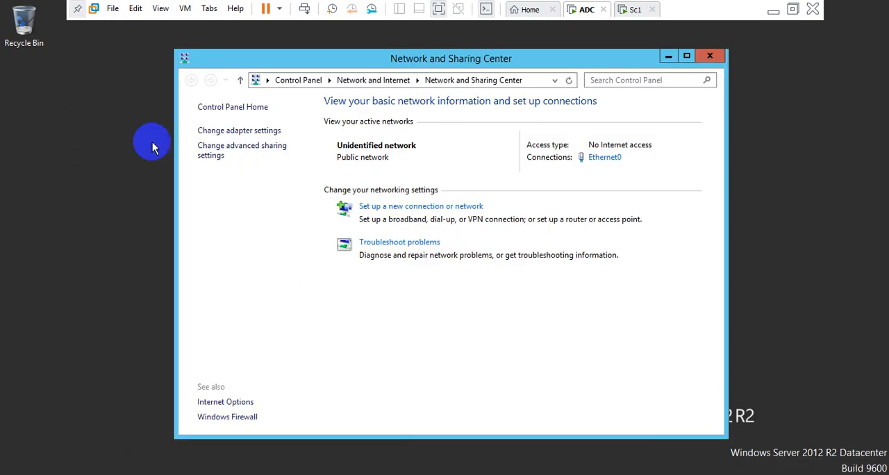
click(209, 131)
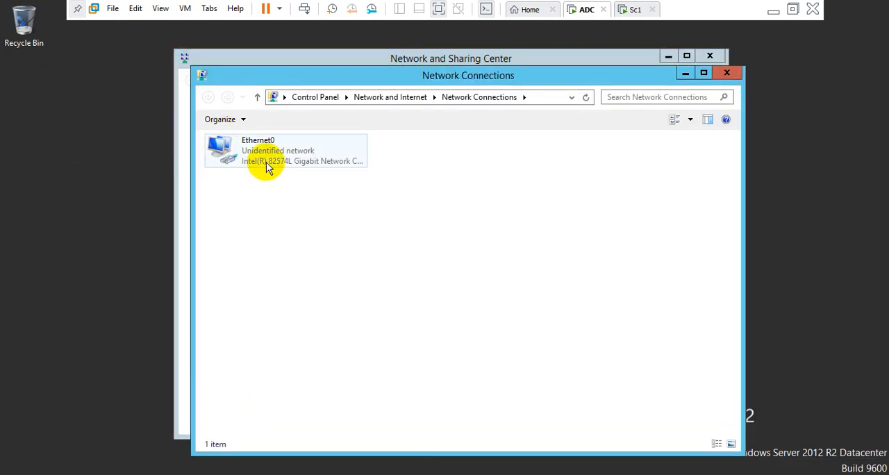
right_click(266, 162)
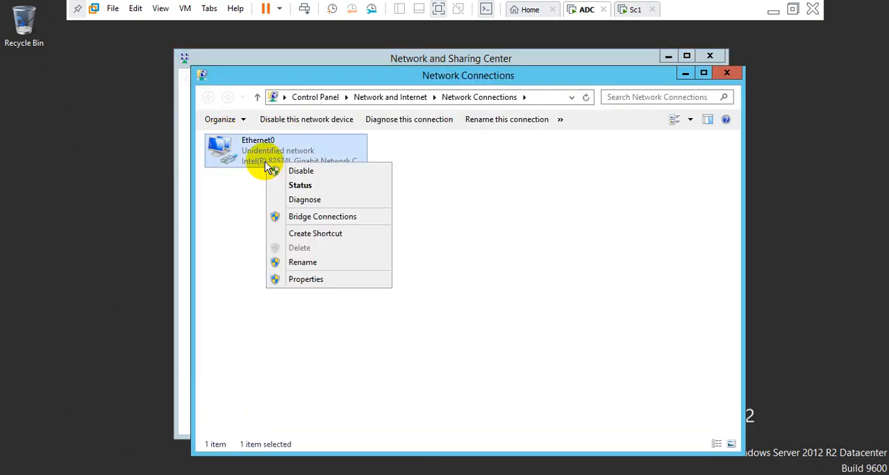
click(312, 282)
click(310, 318)
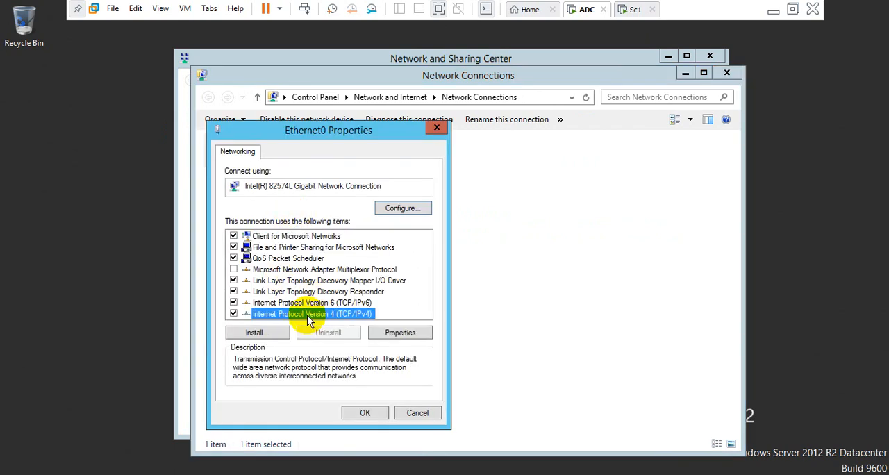
double_click(309, 318)
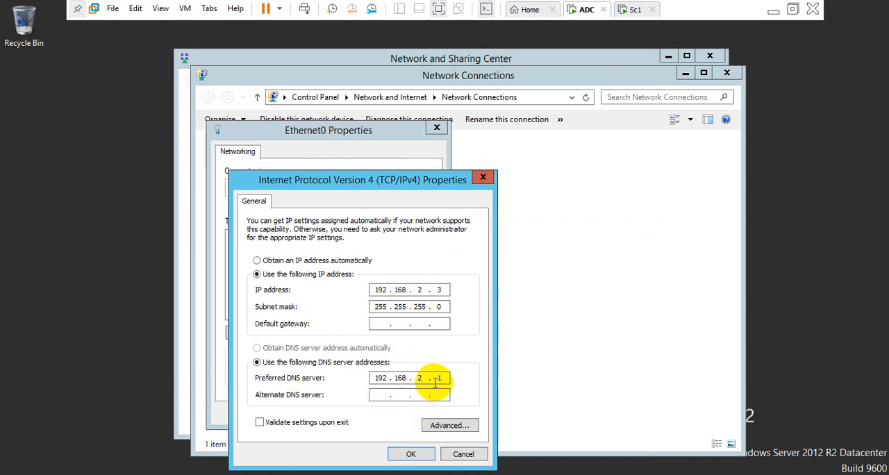
click(410, 454)
click(364, 417)
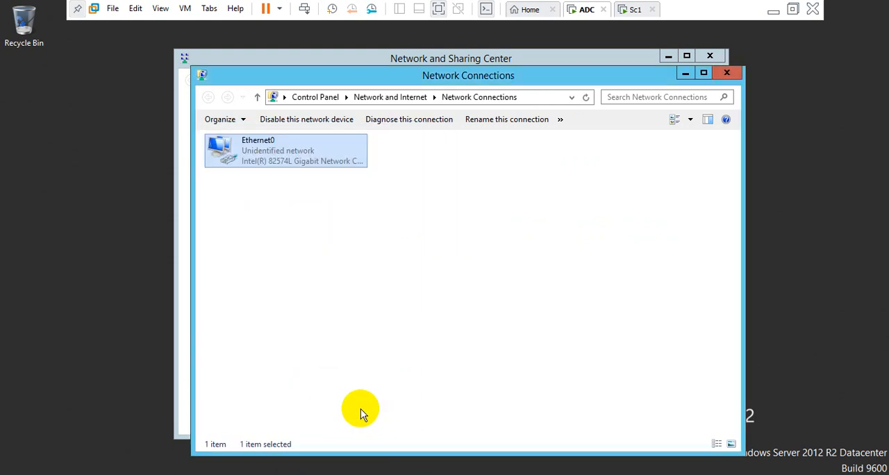
click(726, 73)
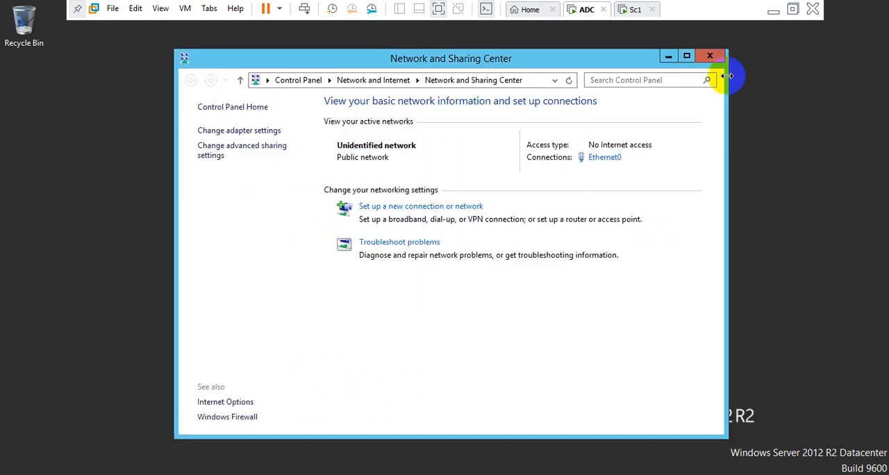
click(711, 57)
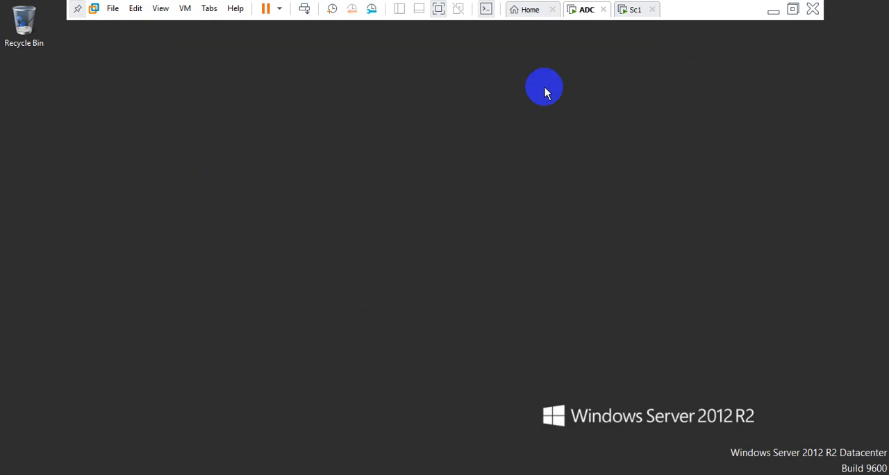
Open Server Manager on the ADC machine and look through its available administrative tools.
click(575, 15)
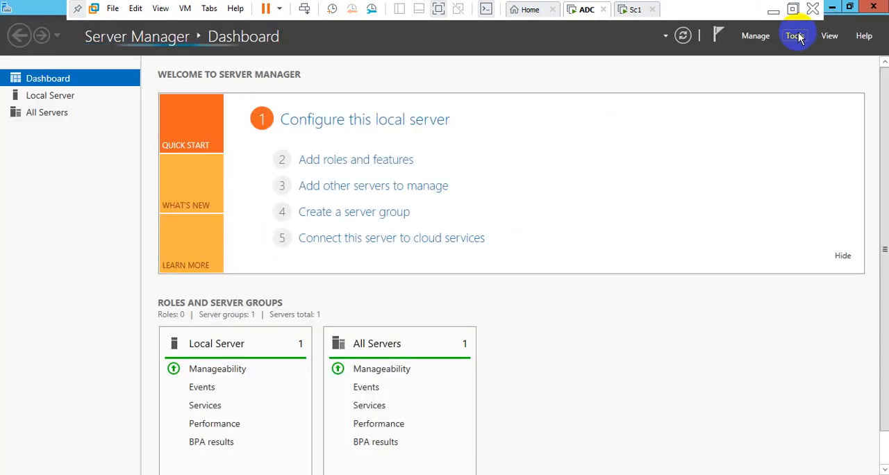
click(797, 36)
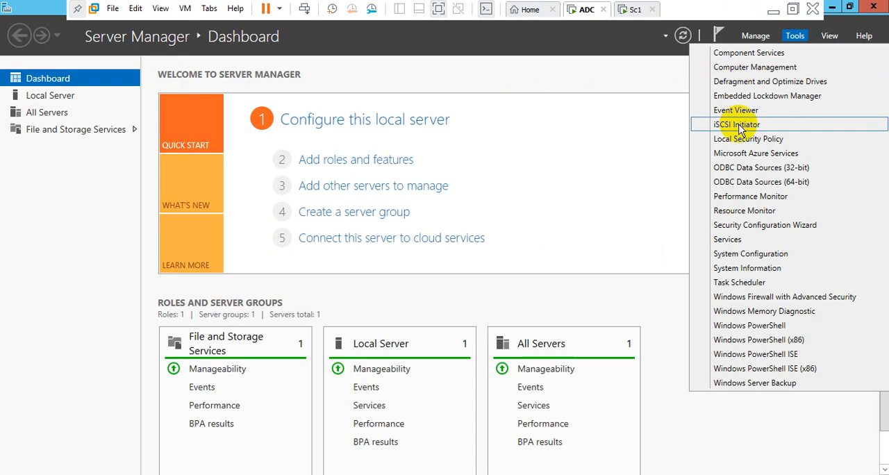
click(582, 142)
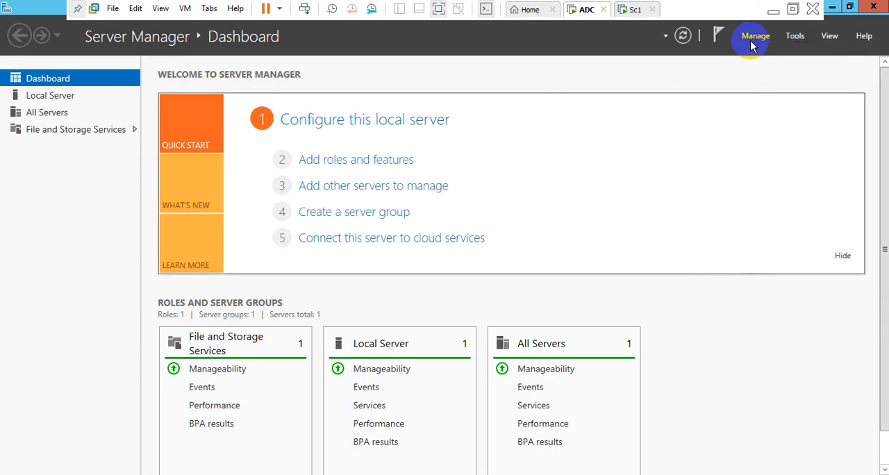
click(795, 37)
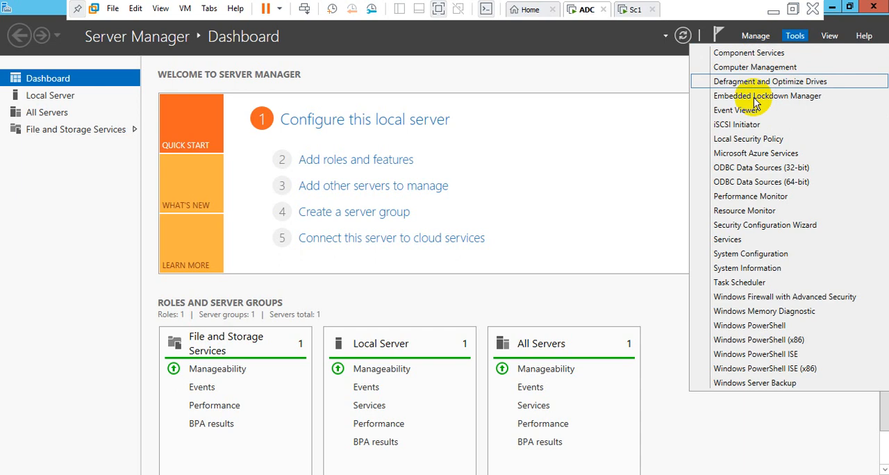
click(629, 162)
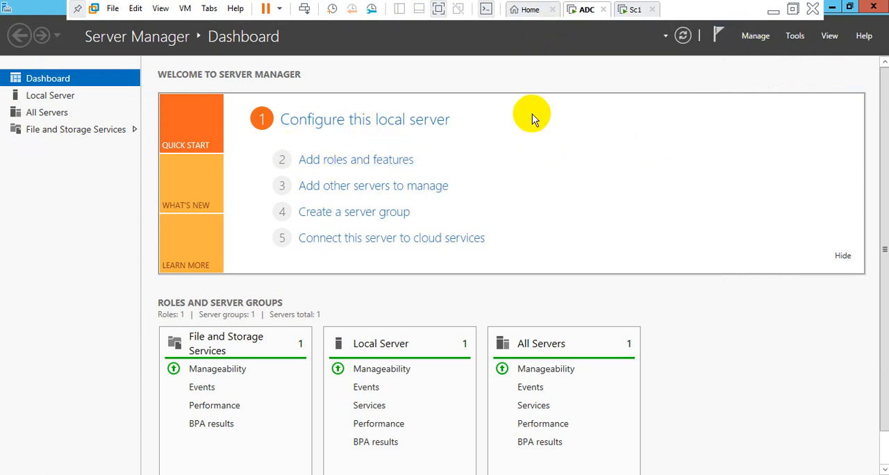
Start adding roles and features with a role-based or feature-based installation on the Rodc server from the server pool.
click(757, 37)
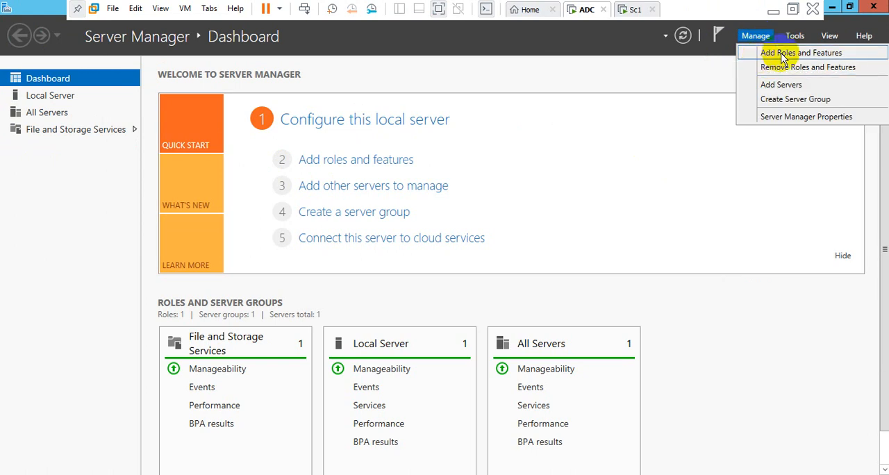
click(354, 163)
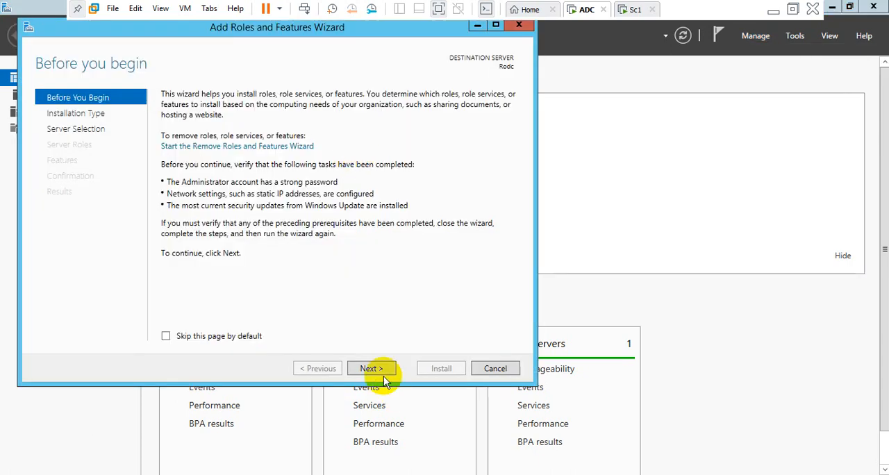
click(372, 370)
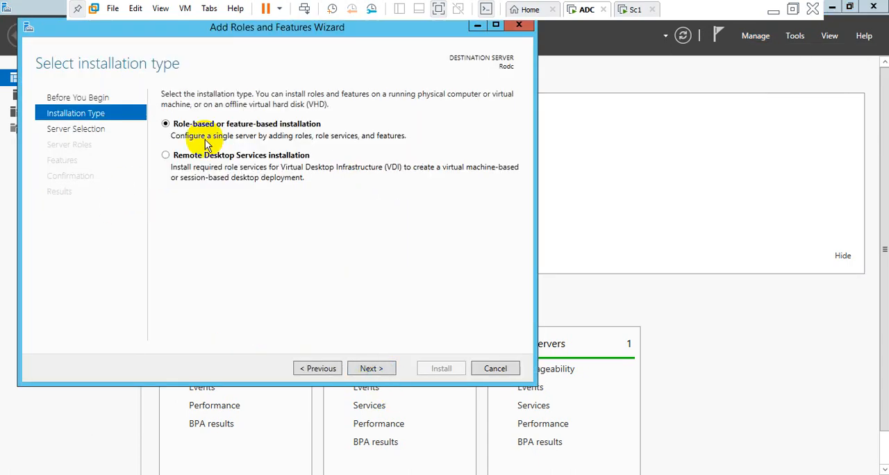
click(360, 370)
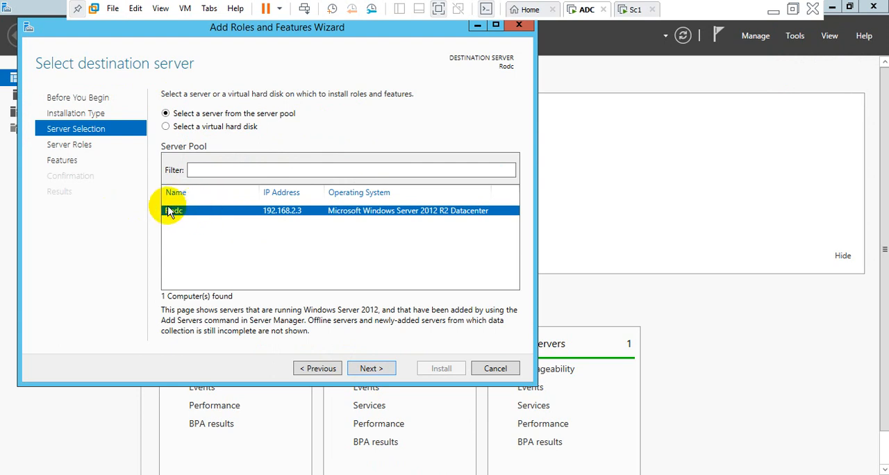
click(359, 370)
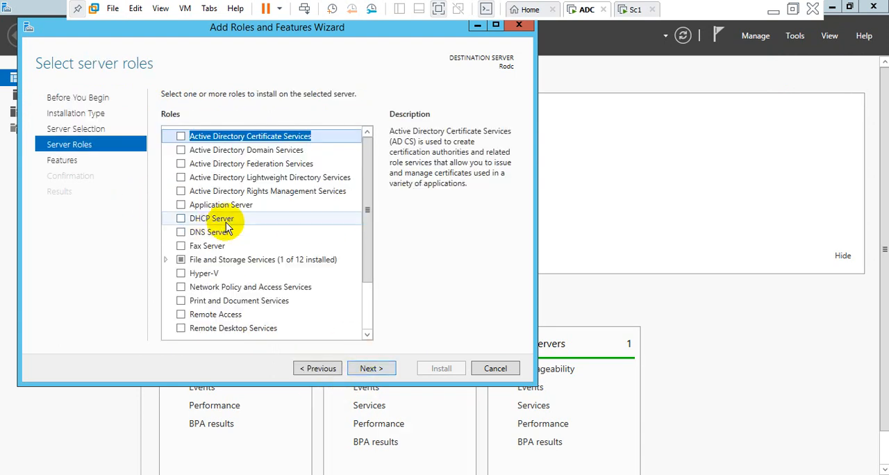
Select the Active Directory Domain Services role with its required features and start the installation.
click(181, 150)
click(317, 317)
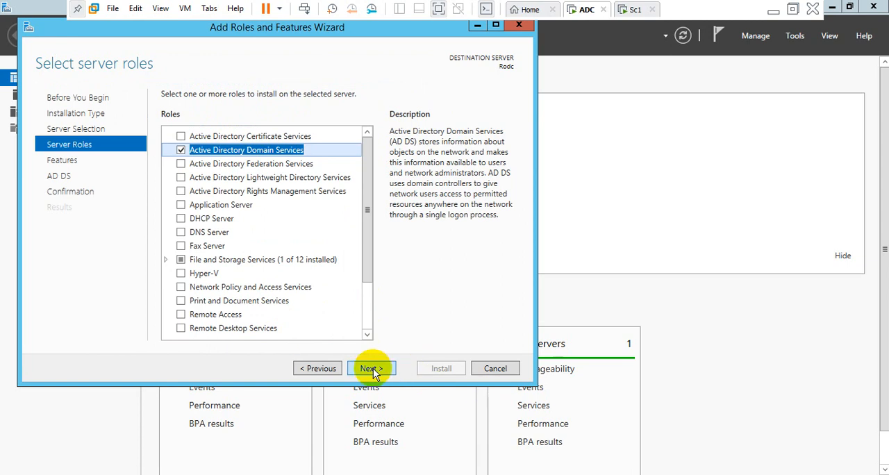
click(373, 365)
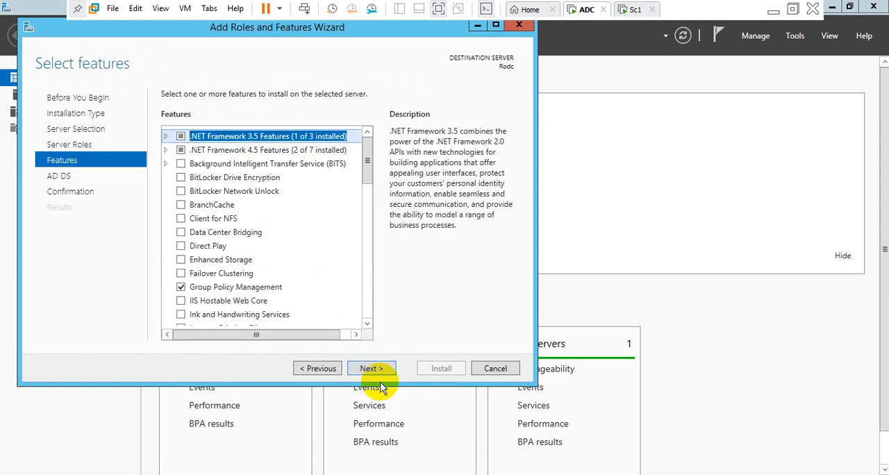
click(360, 370)
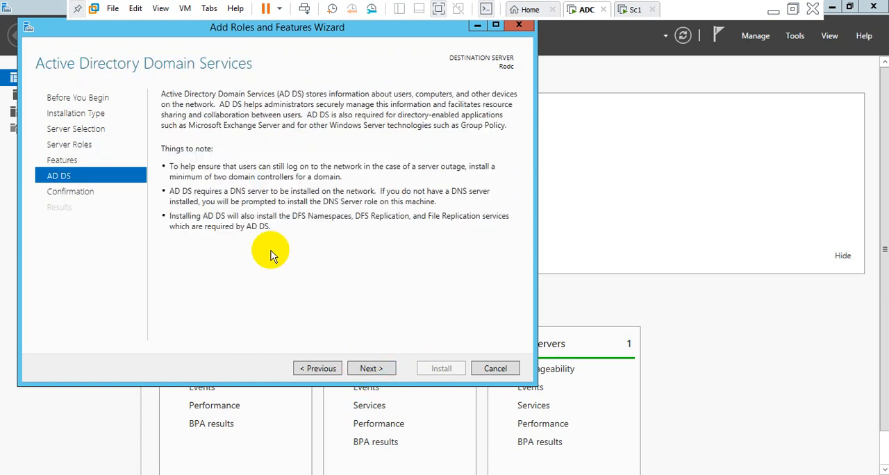
click(361, 370)
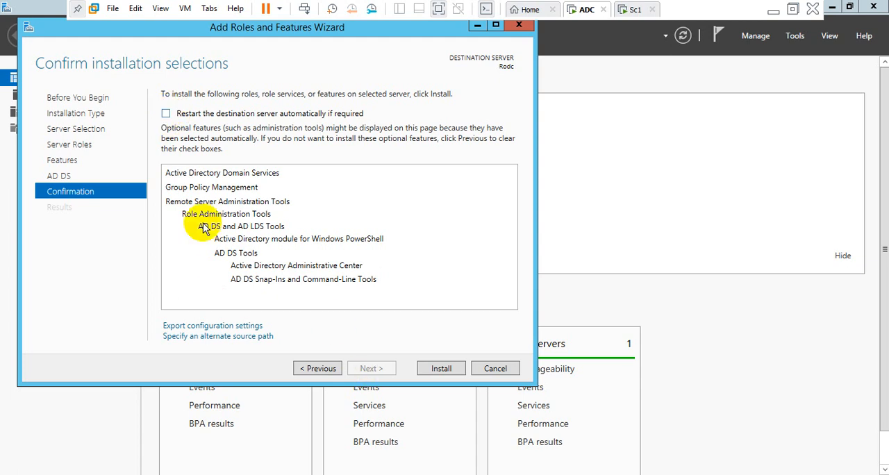
click(442, 369)
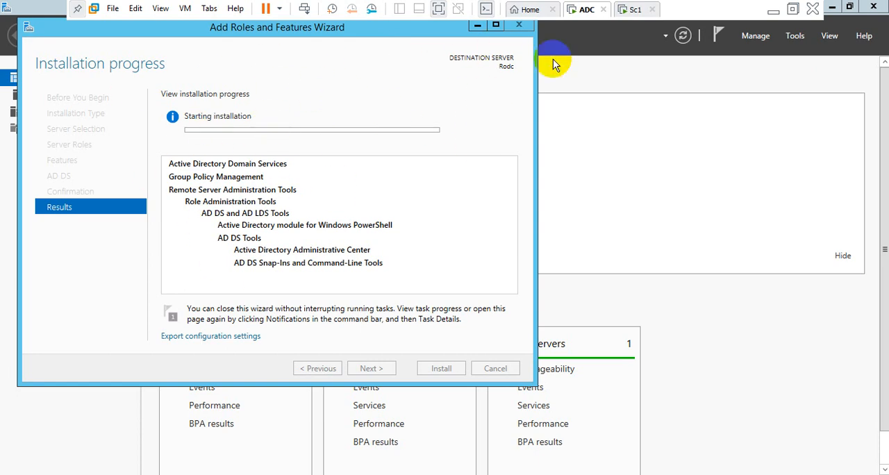
Switch to the Sc1 virtual machine and open Active Directory Users and Computers from Server Manager.
click(634, 9)
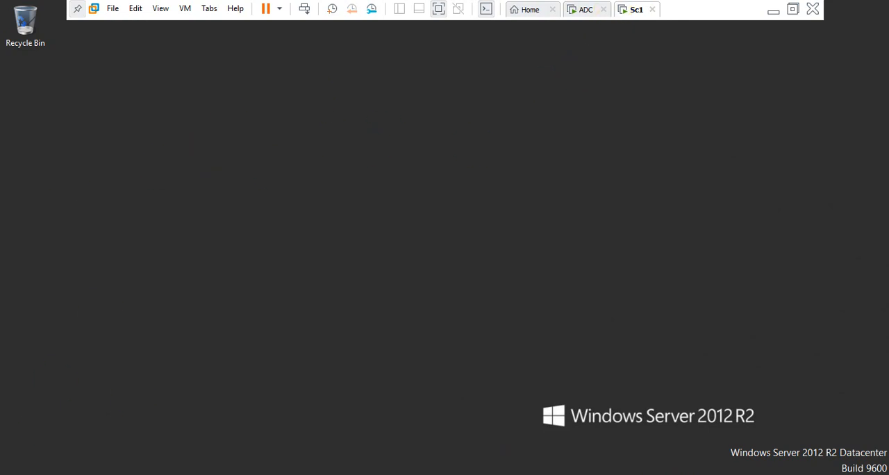
click(55, 473)
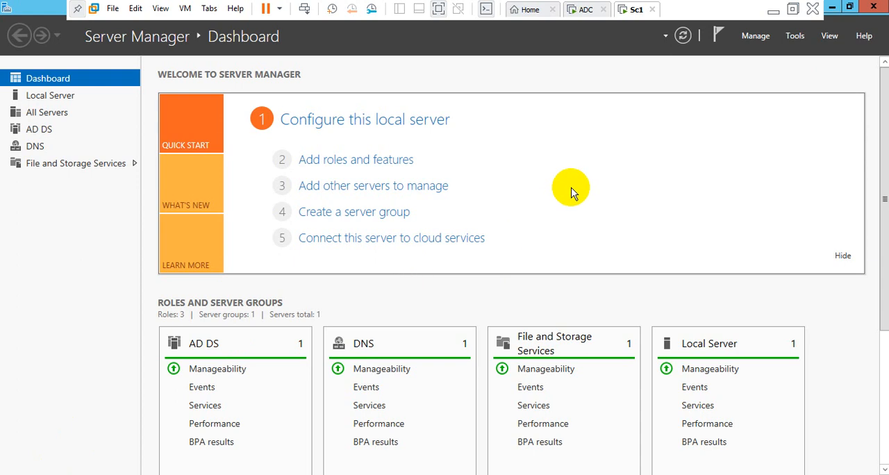
click(794, 36)
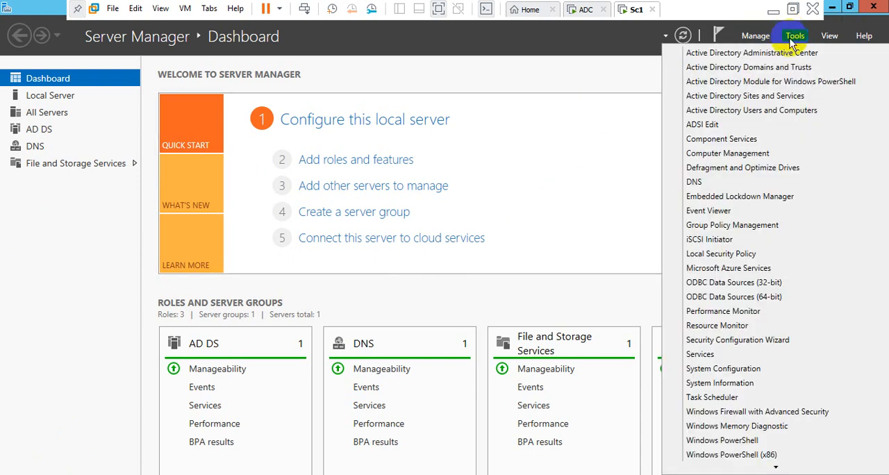
click(725, 112)
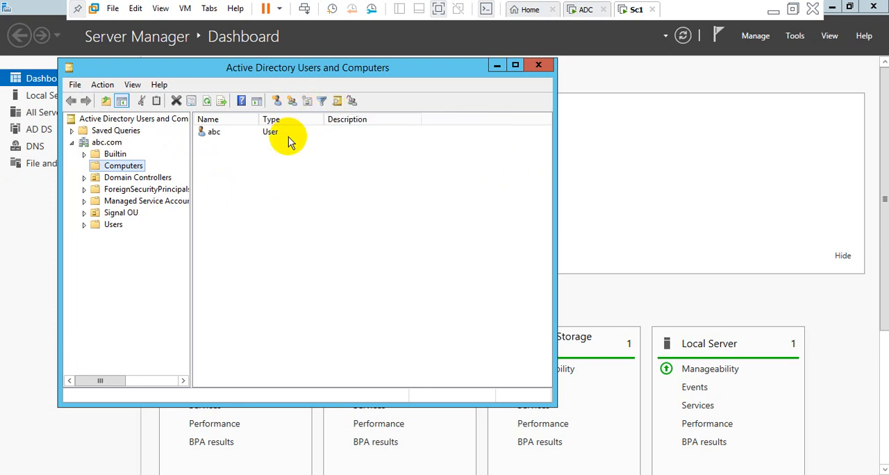
Create an organizational unit named Test under the abc.com domain, protected from accidental deletion.
click(100, 142)
click(277, 102)
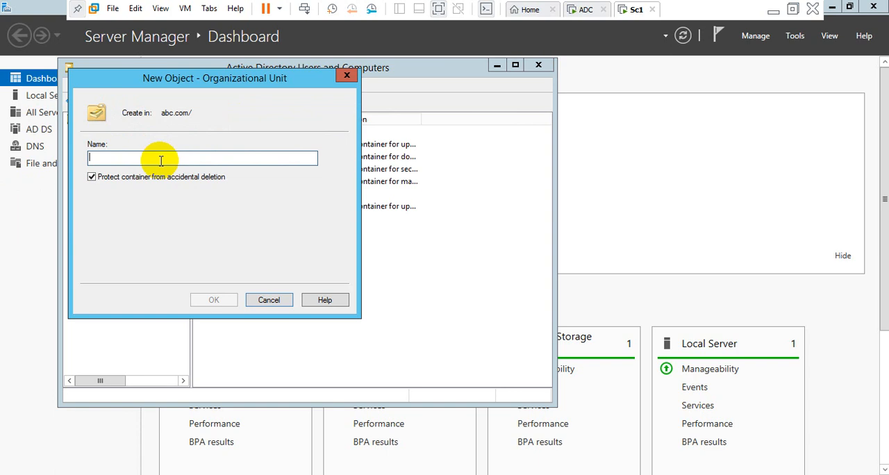
text(Test)
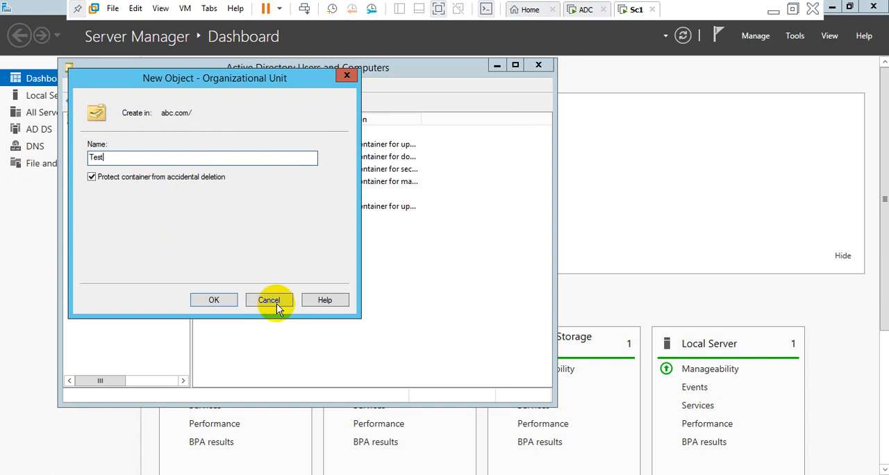
click(217, 301)
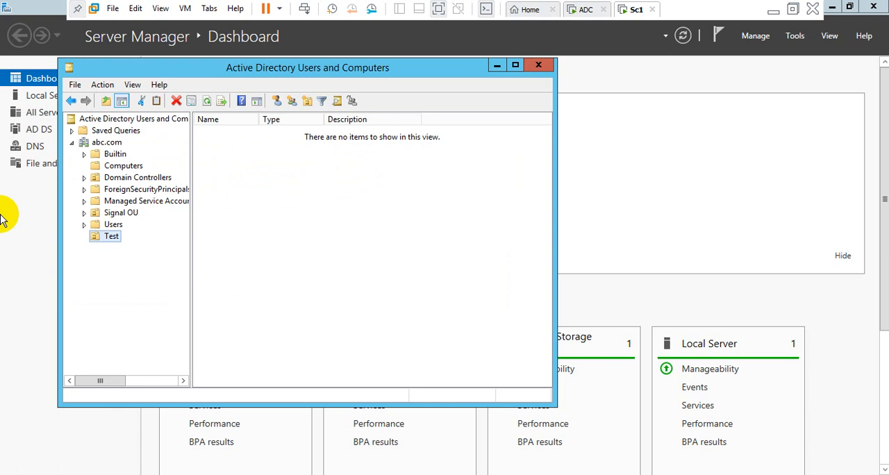
Create a global security group named Test_group in the Test organizational unit.
click(292, 103)
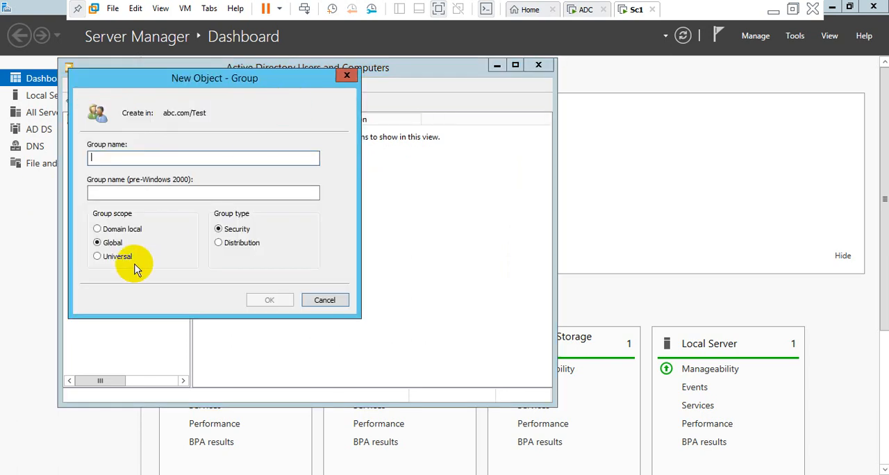
text(Test_group)
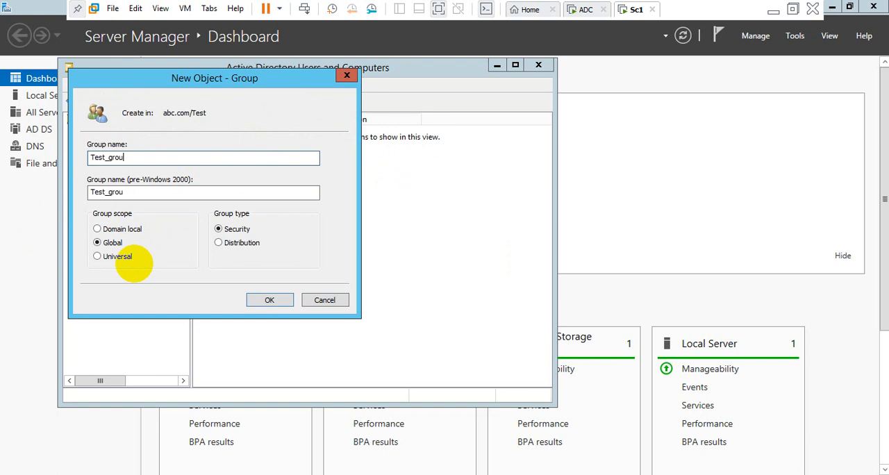
click(270, 300)
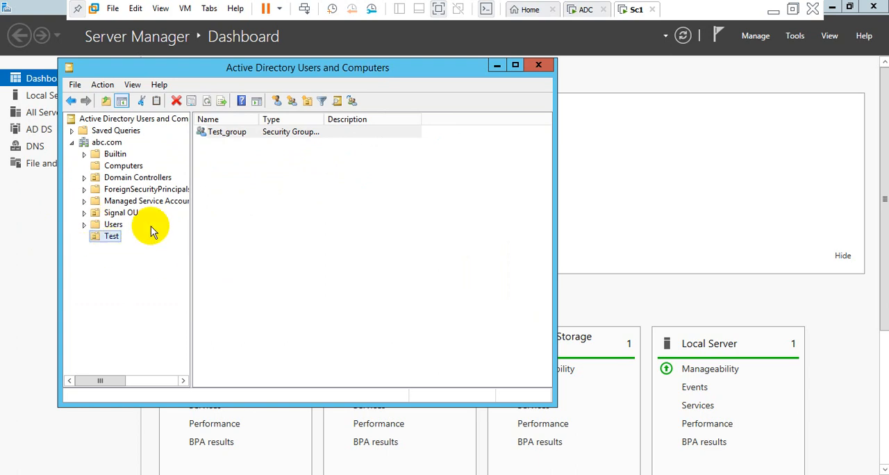
Start a new user in the Test organizational unit with first name TS and logon name TS at abc.com.
click(278, 100)
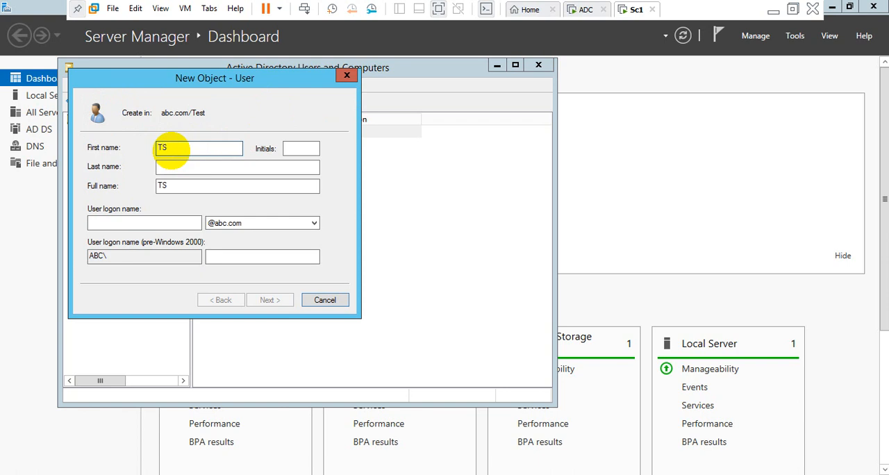
click(112, 224)
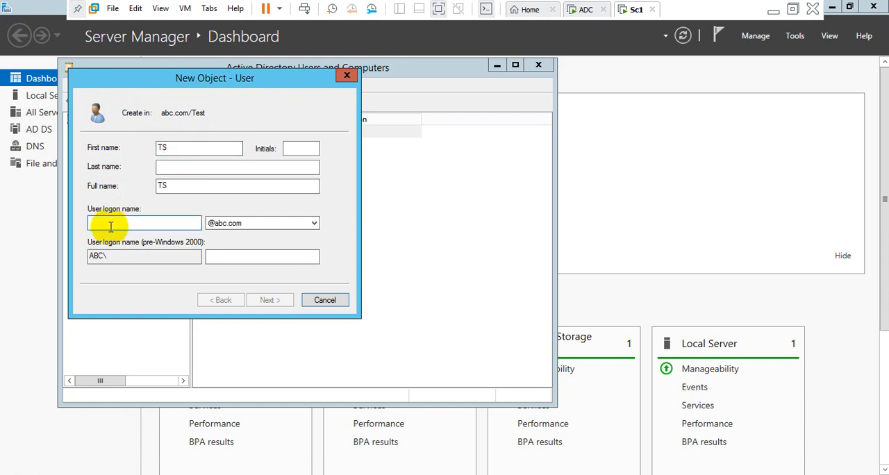
text(TS)
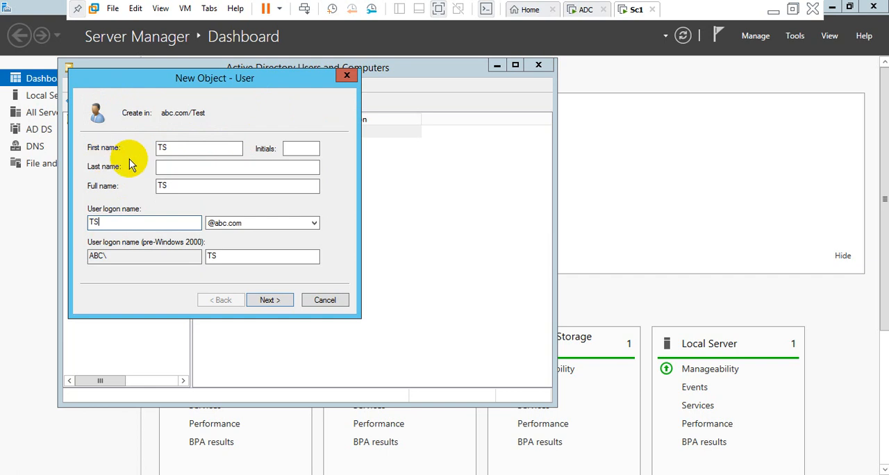
click(276, 304)
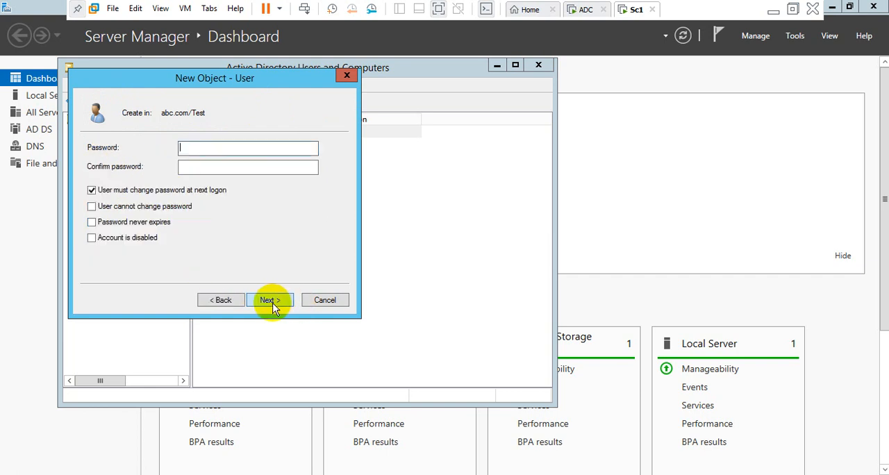
Set the user's password to never expire, enter and confirm the account password, and finish creating the user.
click(106, 226)
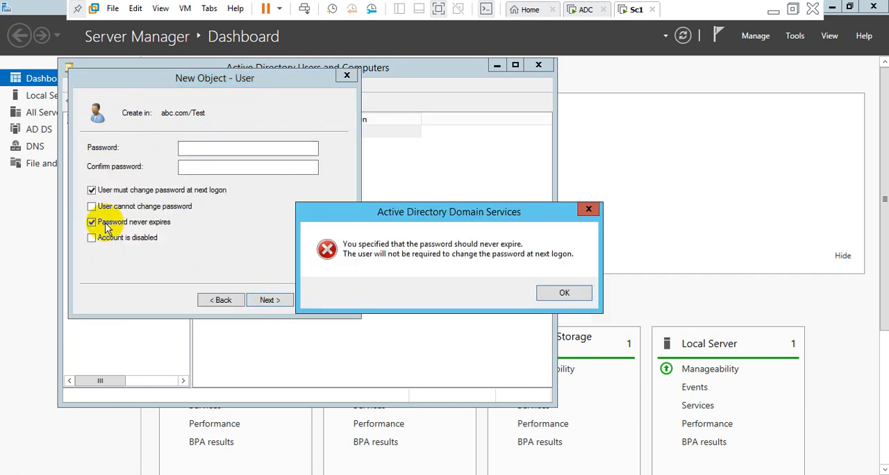
click(566, 293)
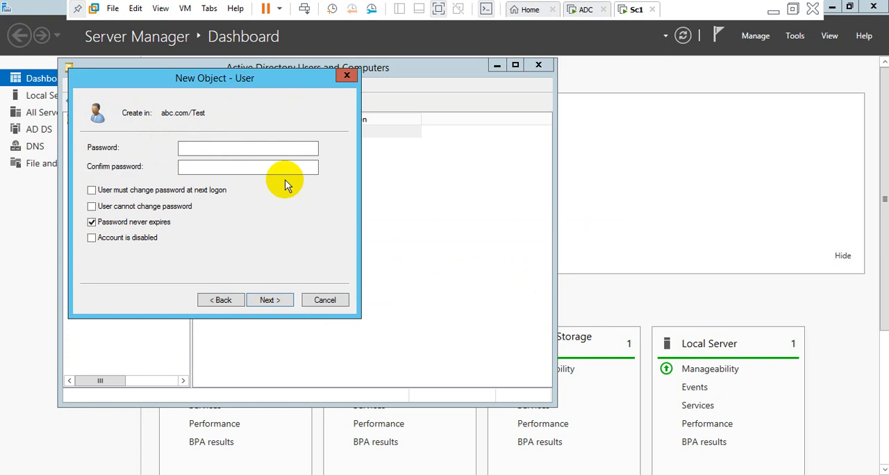
click(205, 148)
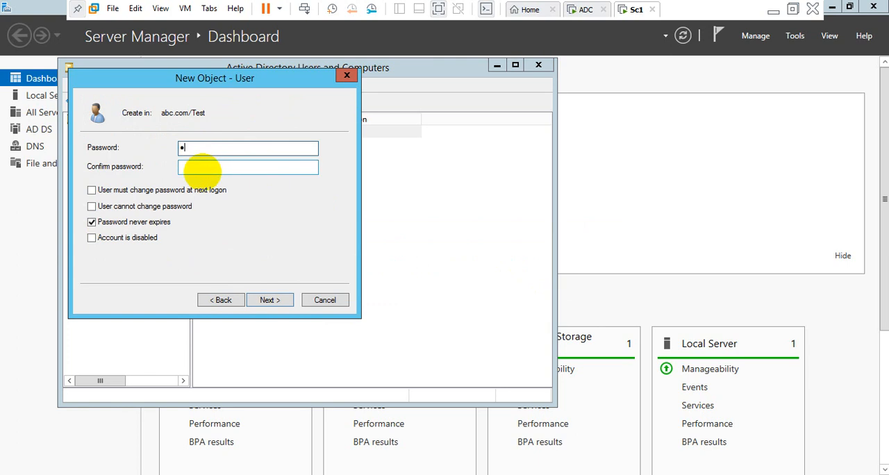
click(206, 167)
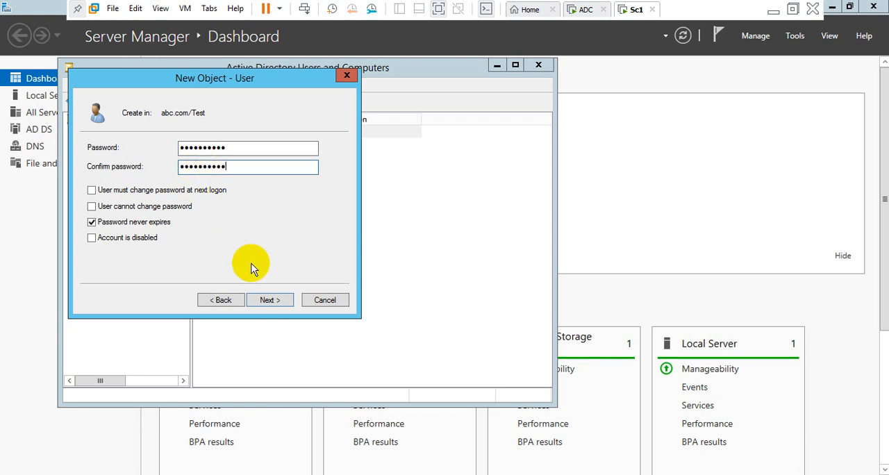
click(260, 300)
click(263, 299)
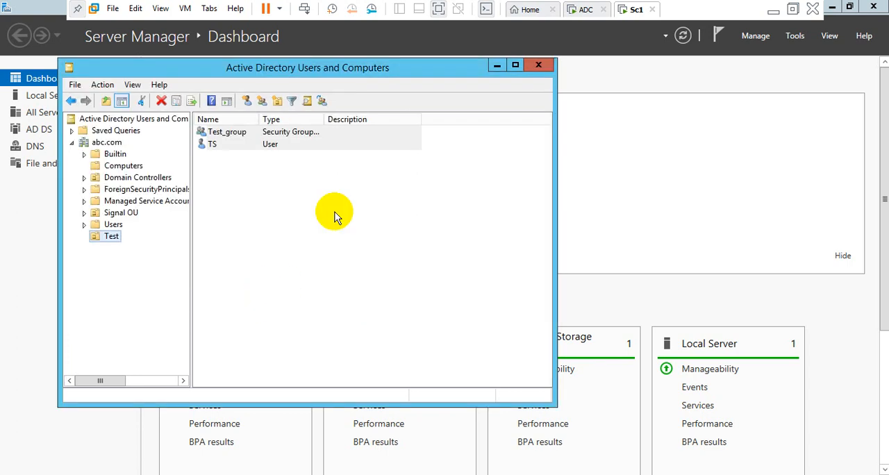
Add the TS user to Test_group in the Test organizational unit.
right_click(217, 146)
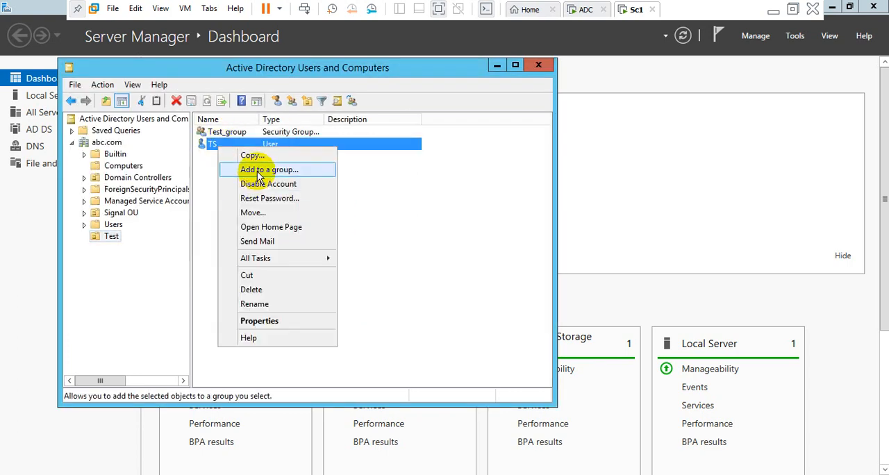
click(257, 170)
text(t)
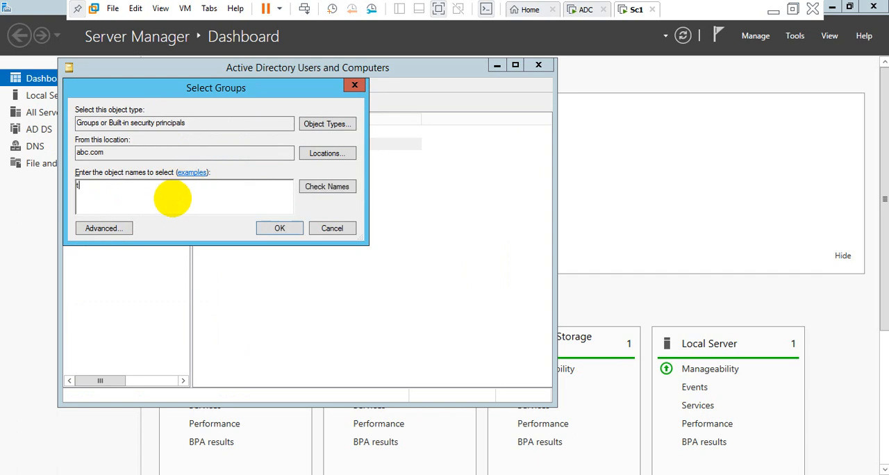
click(323, 187)
click(143, 201)
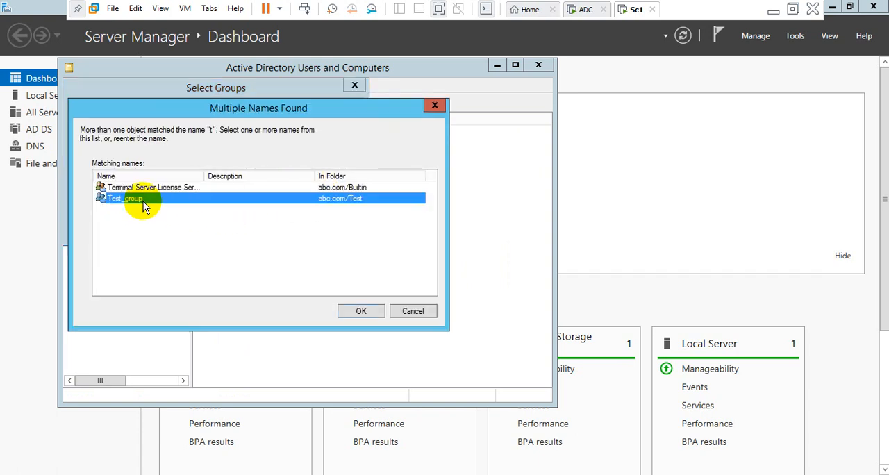
click(360, 311)
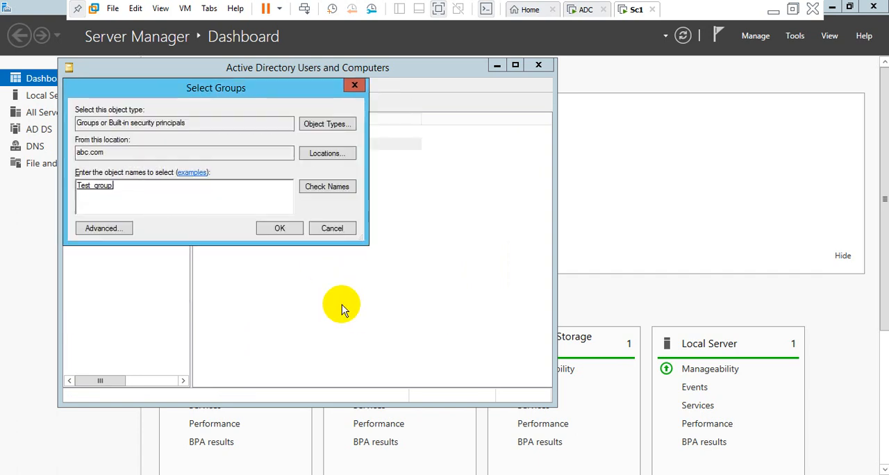
click(280, 229)
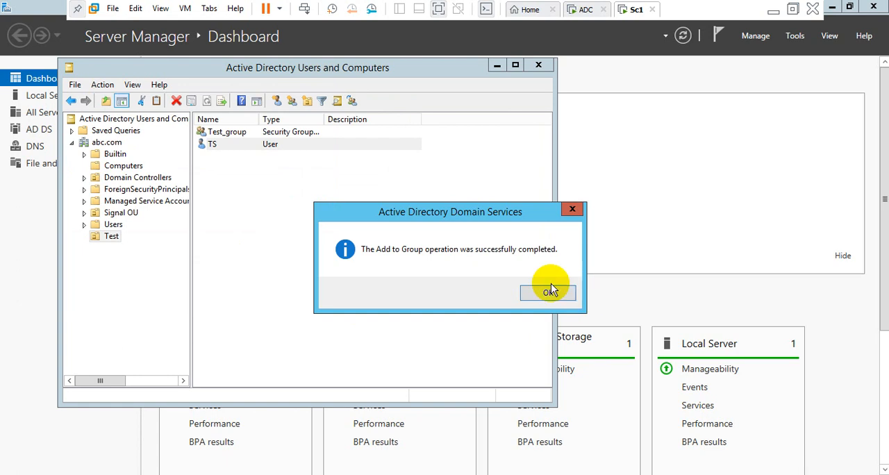
click(551, 293)
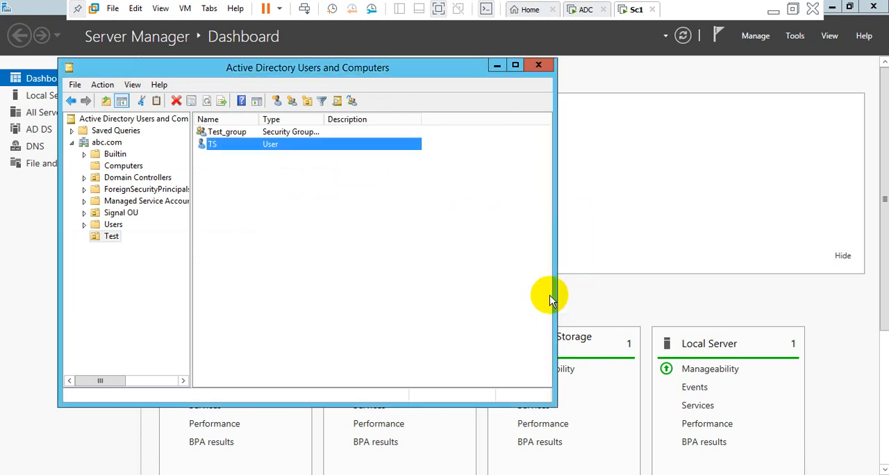
Close Active Directory Users and Computers and check the role installation progress on the ADC virtual machine before returning to Sc1.
click(539, 65)
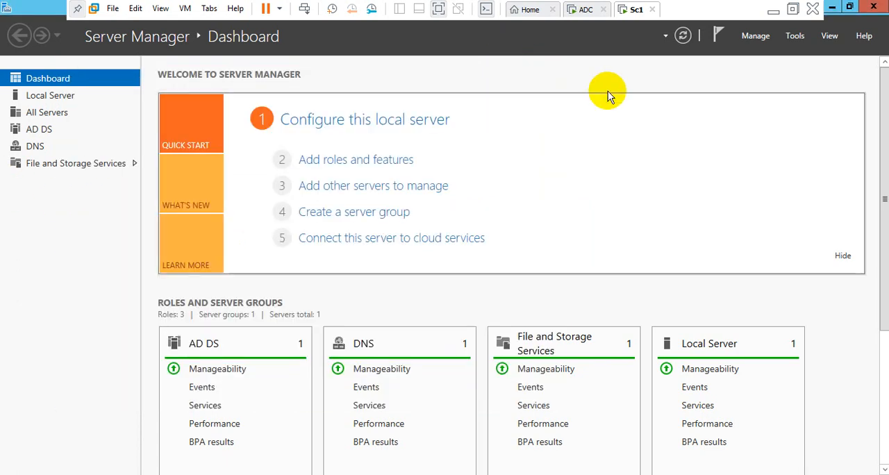
click(585, 11)
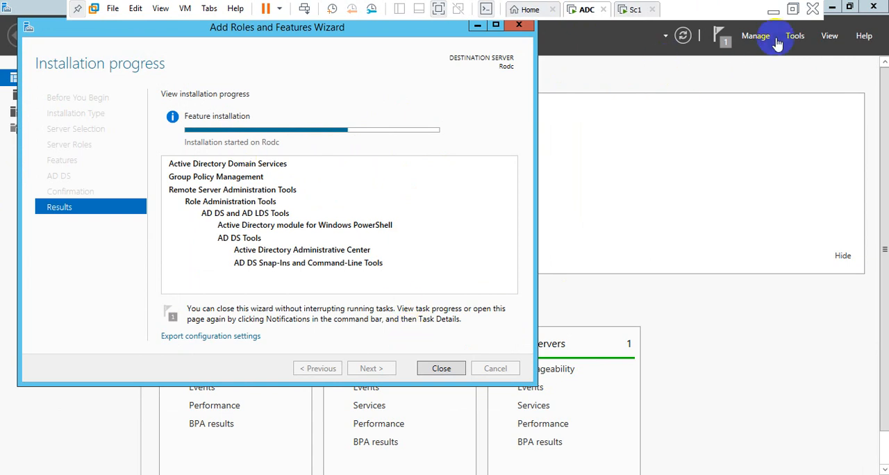
click(628, 10)
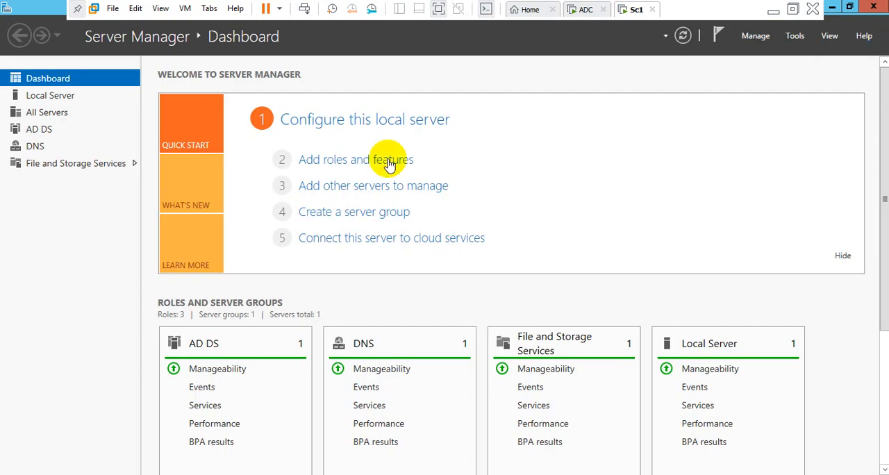
Reopen Active Directory Users and Computers and examine the containers of the abc.com domain.
click(796, 38)
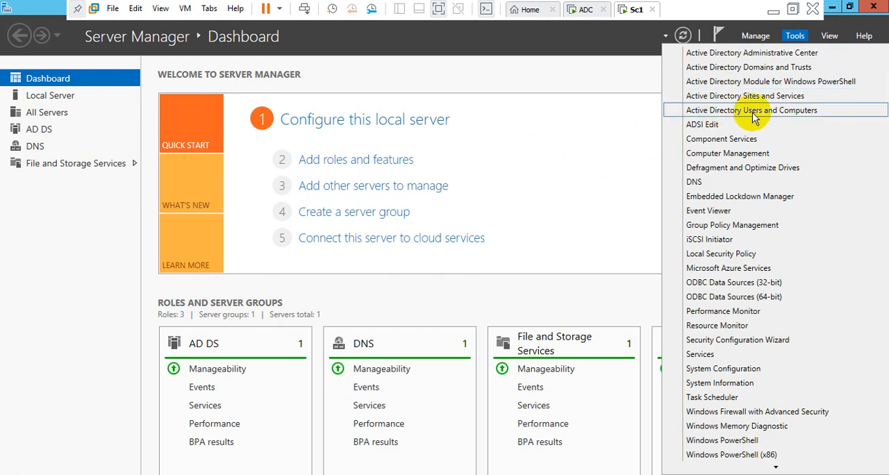
click(714, 110)
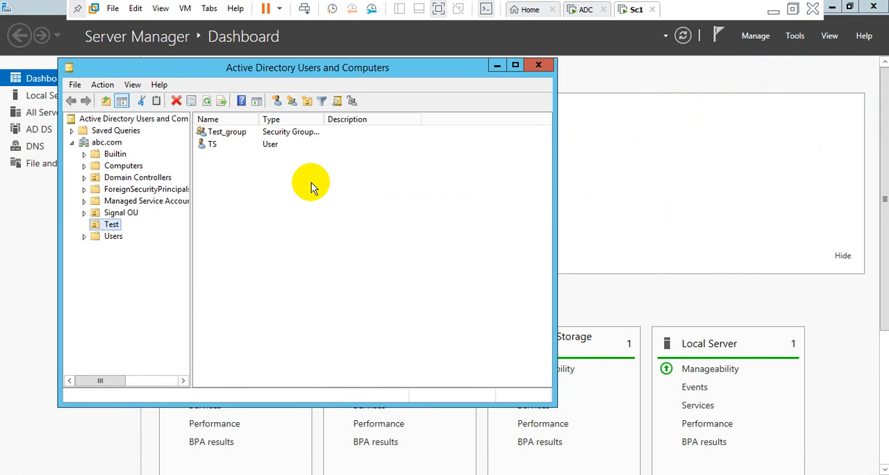
click(79, 143)
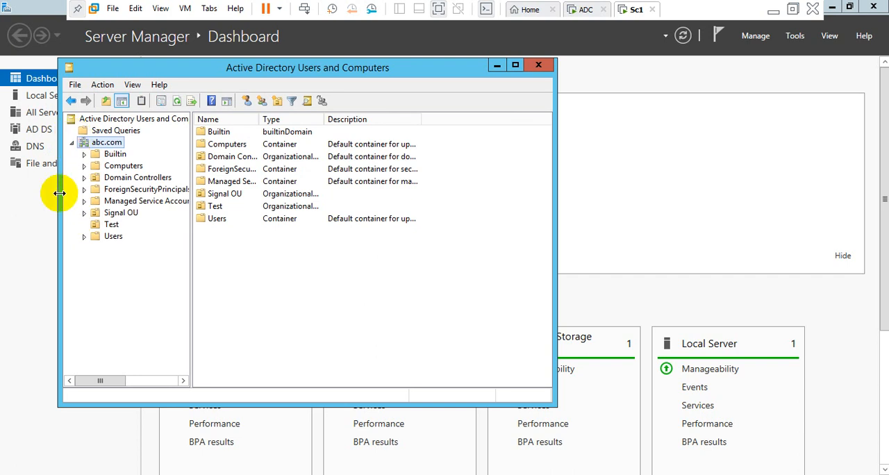
right_click(82, 144)
click(74, 209)
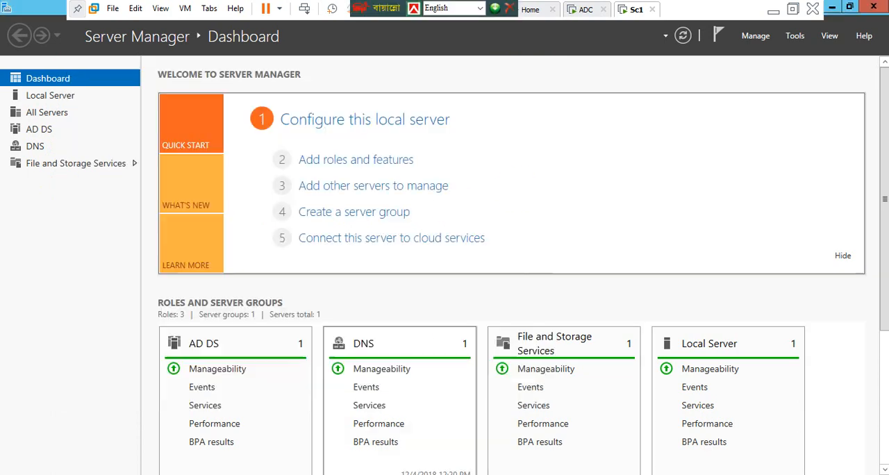
Open Active Directory Sites and Services and expand the Sites container.
click(795, 36)
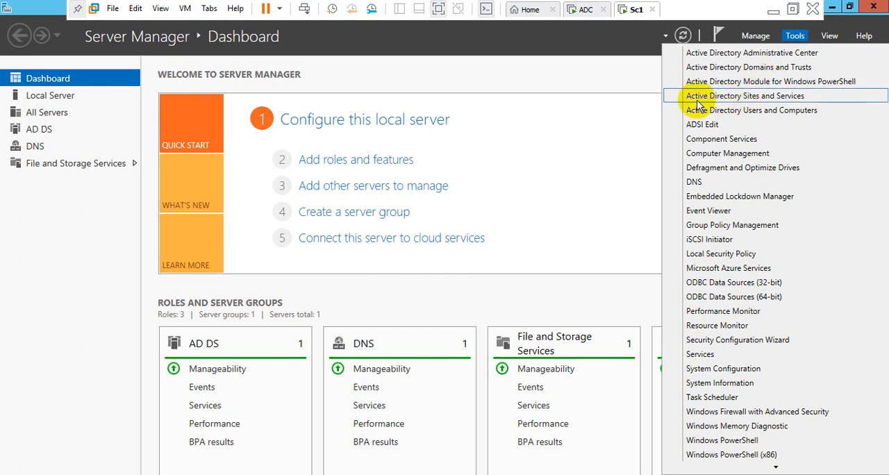
click(756, 96)
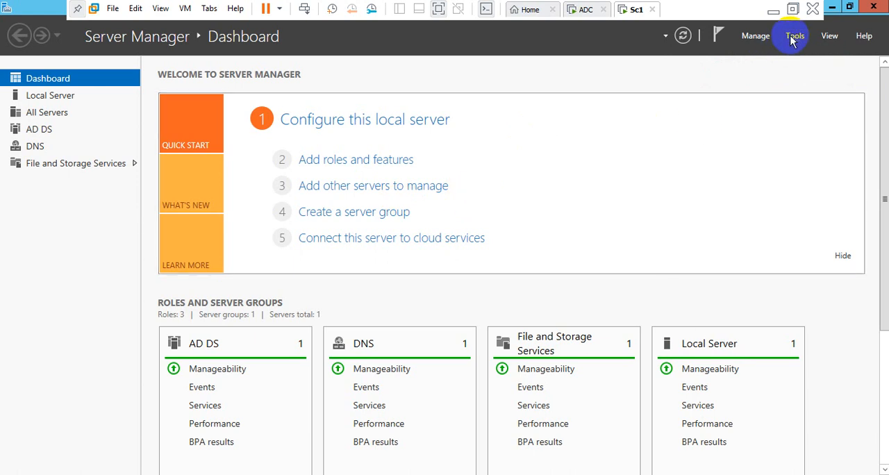
click(793, 38)
click(724, 102)
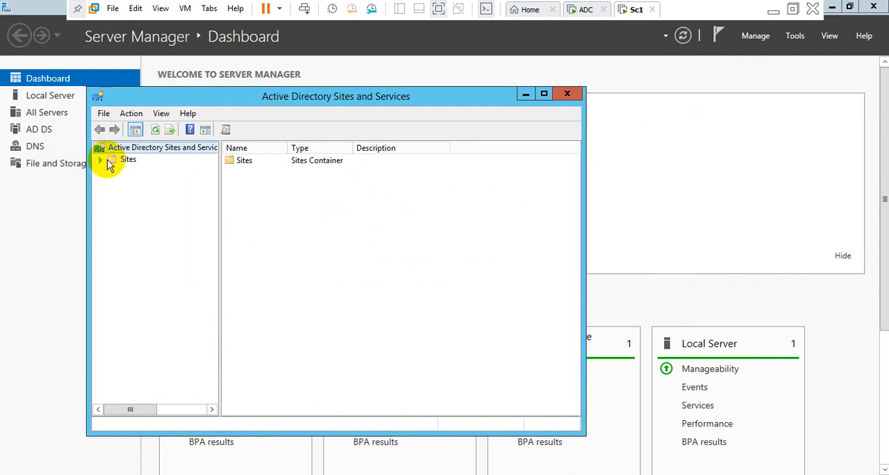
click(102, 161)
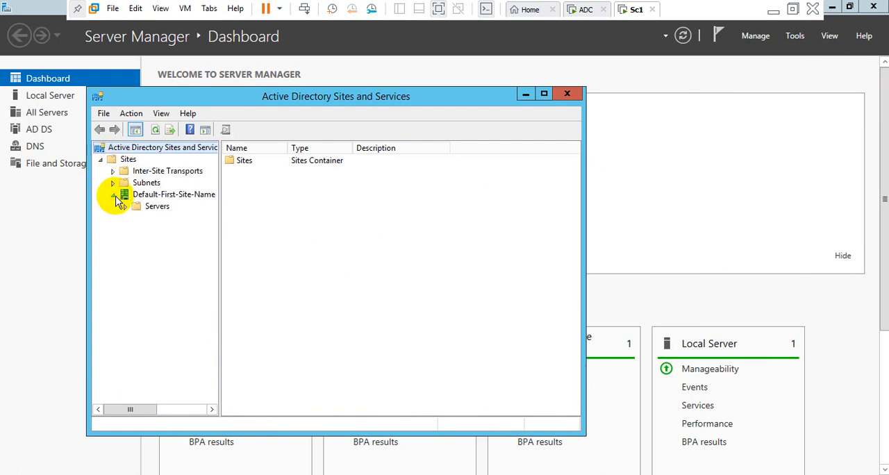
Create a site named Dhaka using the DEFAULTIPSITELINK site link, expand it, and close Active Directory Sites and Services.
right_click(126, 160)
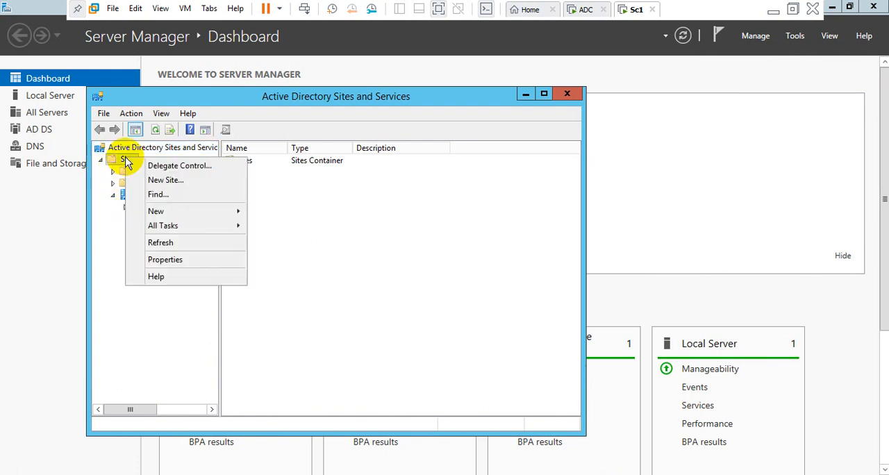
click(170, 182)
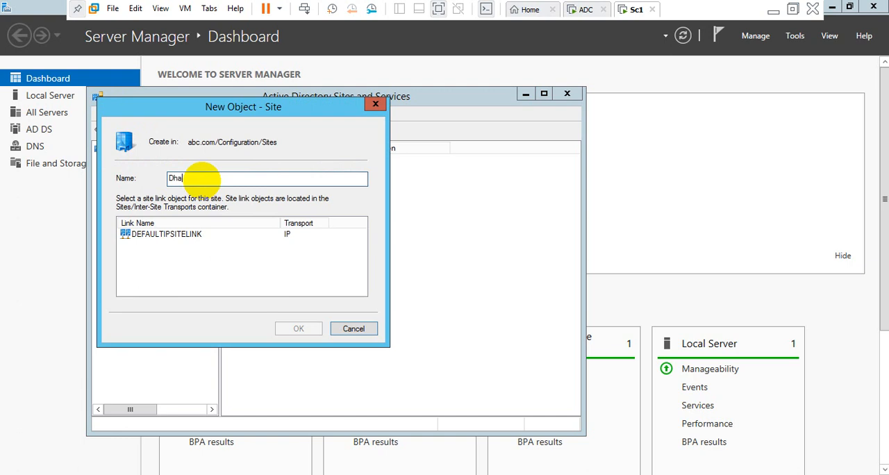
click(177, 235)
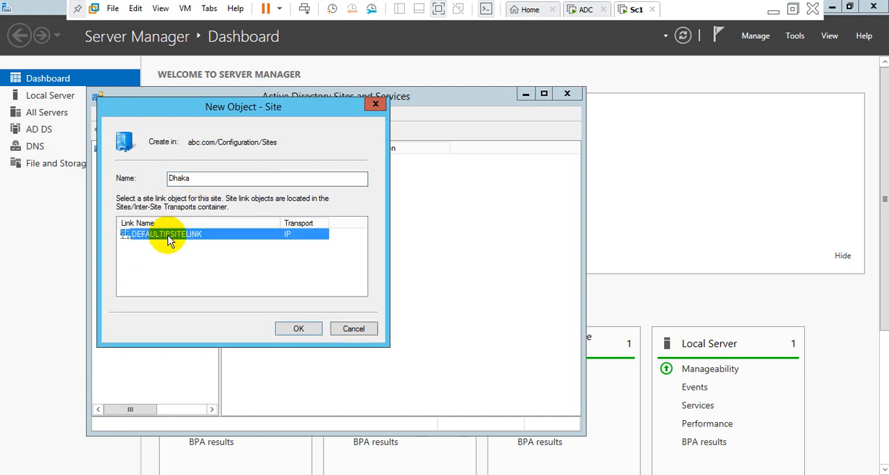
click(289, 327)
click(519, 342)
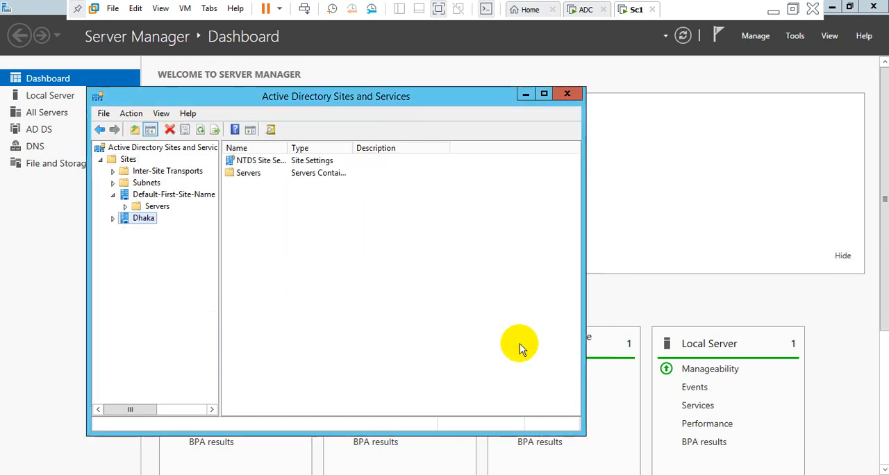
click(113, 219)
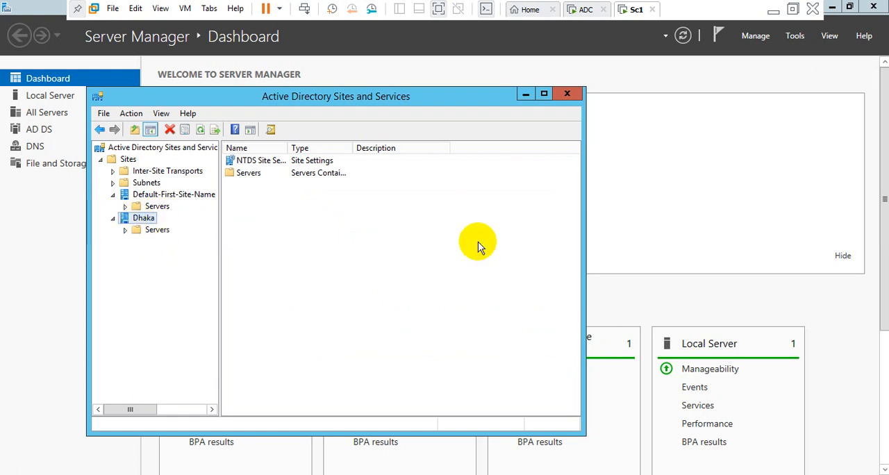
click(566, 96)
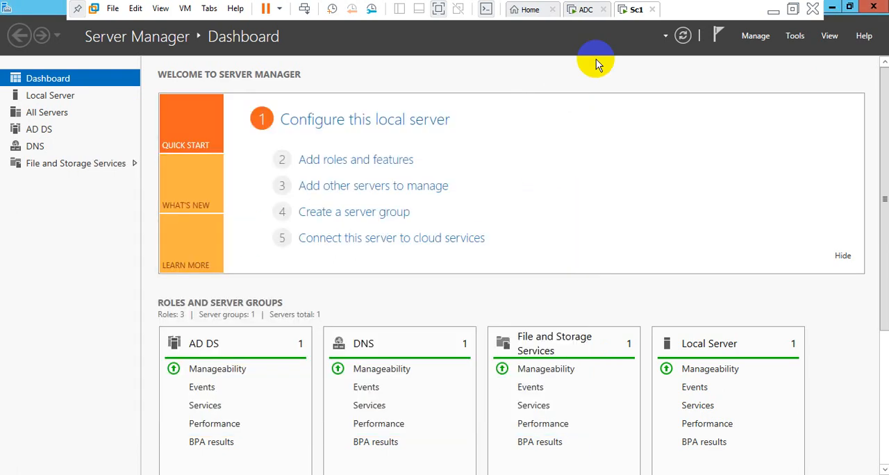
Switch to the ADC virtual machine, close the finished role installation, and start promoting the server to a domain controller.
click(578, 12)
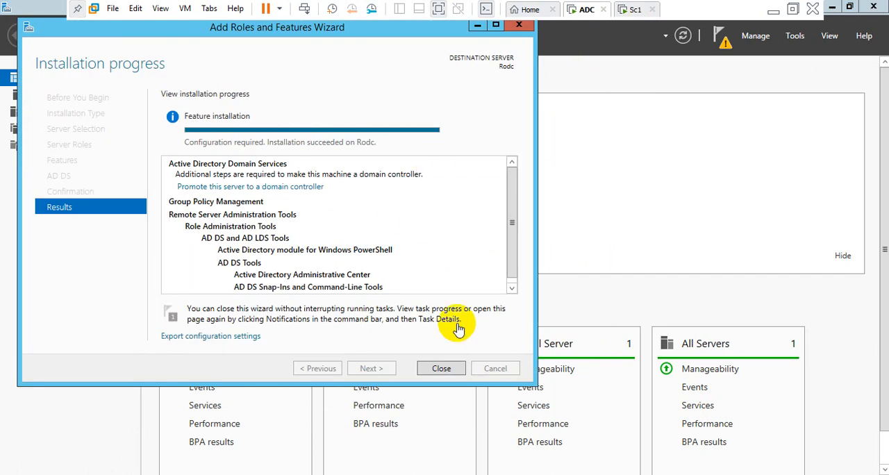
click(442, 369)
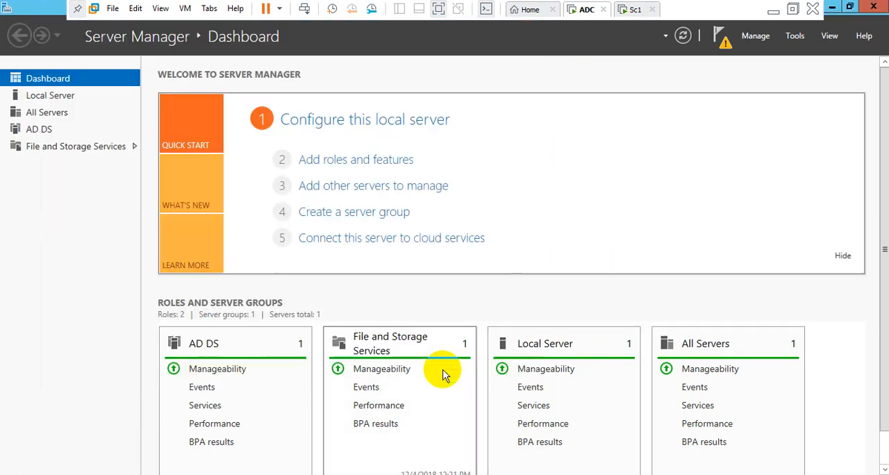
click(723, 45)
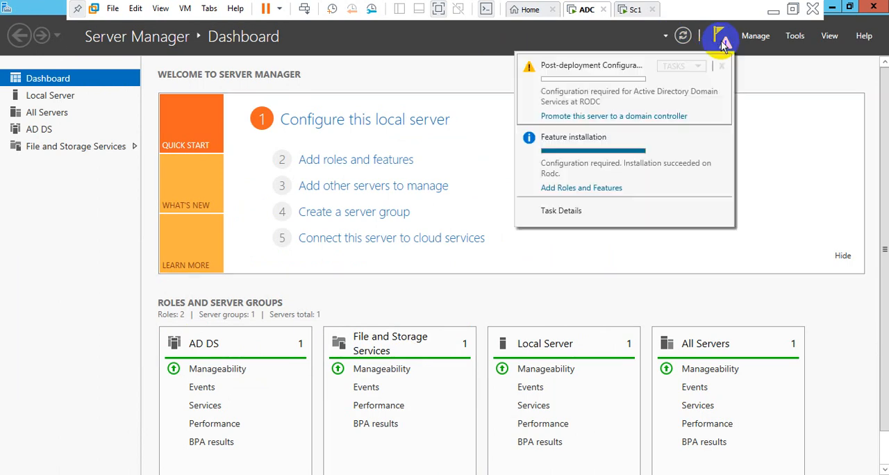
click(585, 117)
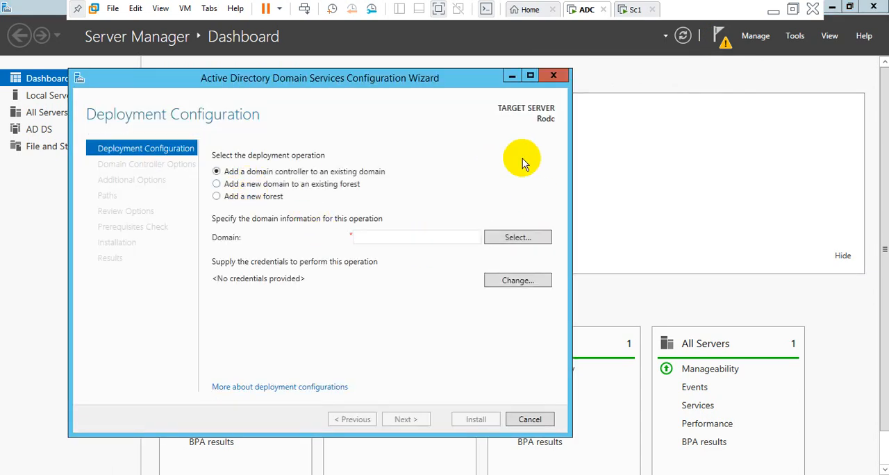
Examine the new-domain and new-forest deployment options, including the domain types, and return to adding a domain controller to an existing domain.
click(227, 186)
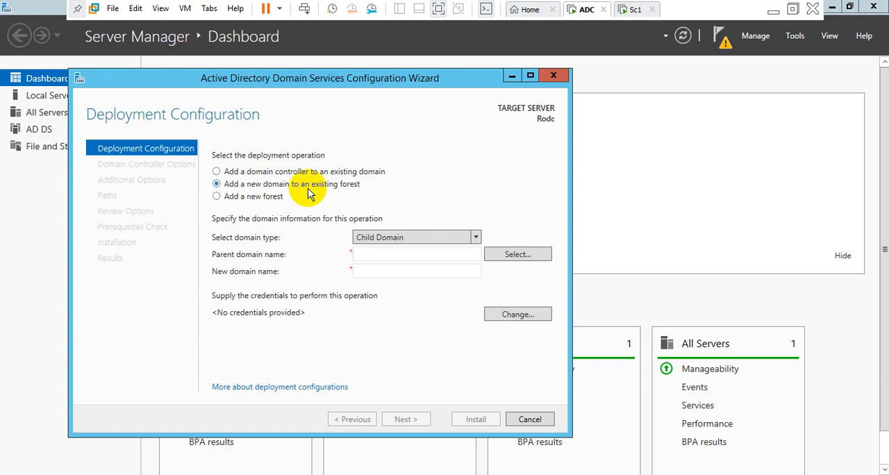
click(474, 239)
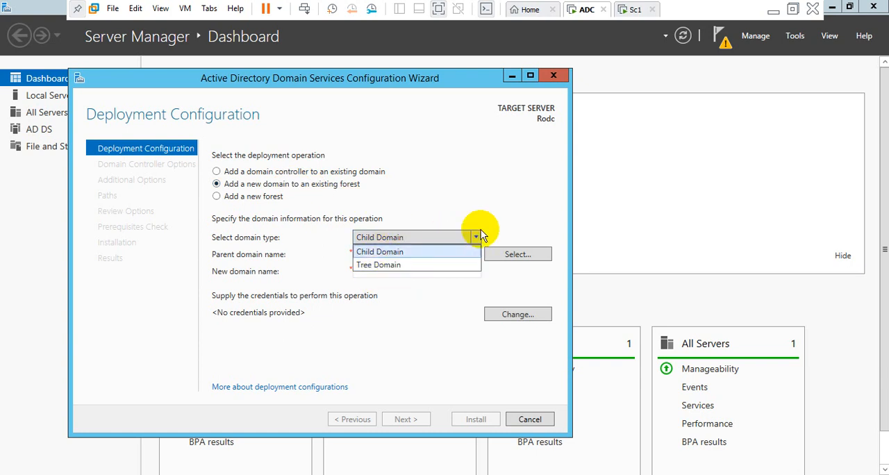
click(477, 237)
click(218, 196)
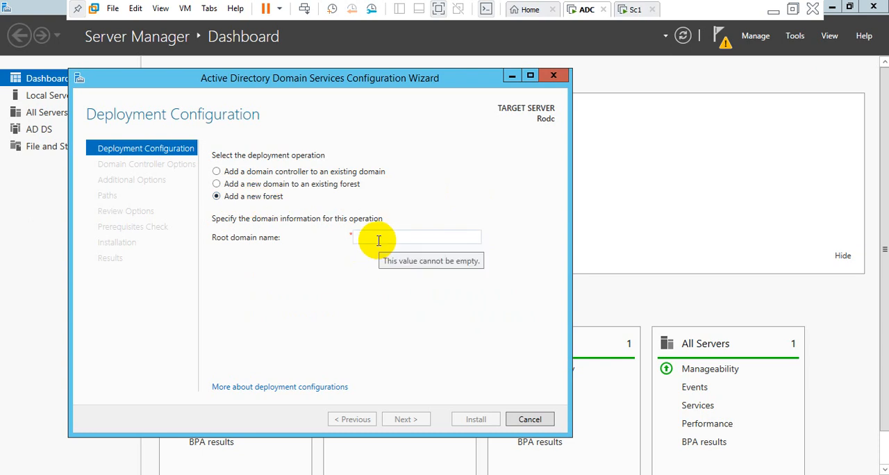
click(217, 174)
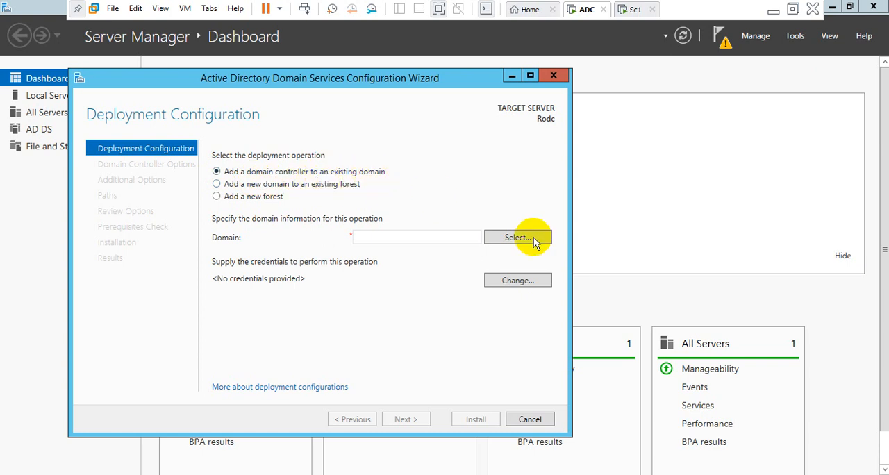
Specify abc.com as the existing domain and request the selection of a domain from its forest.
click(377, 237)
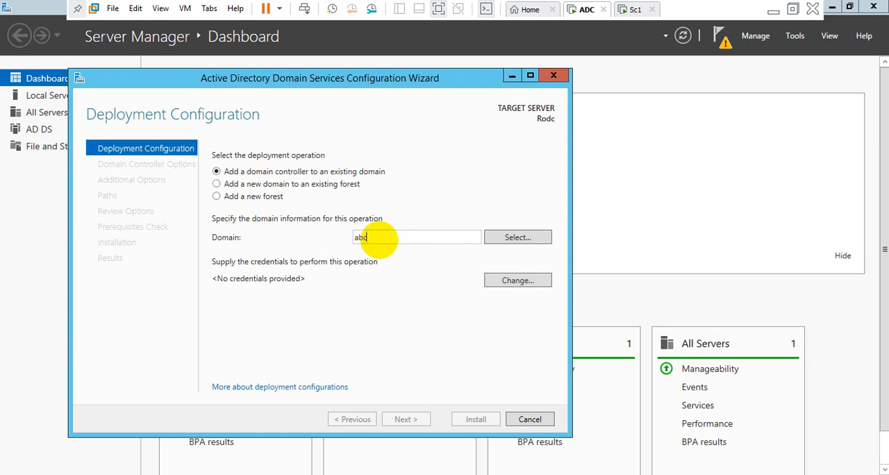
text(abc.com)
click(515, 239)
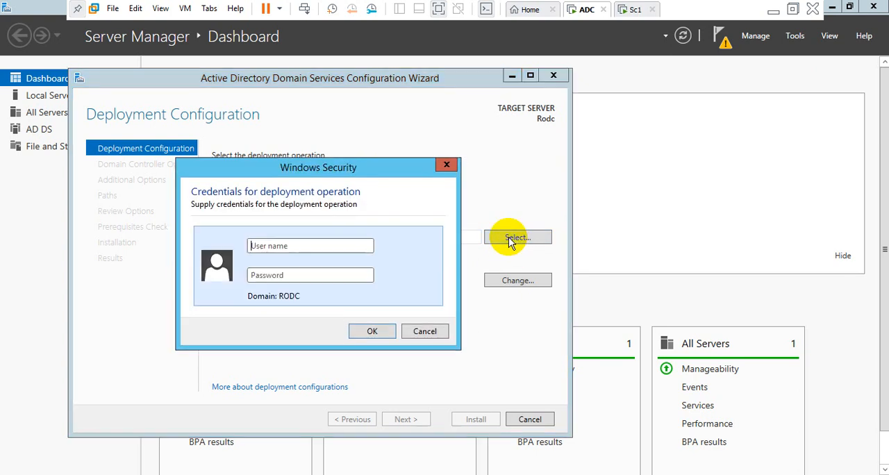
Supply the administrator user name and account password for the deployment operation, and select abc.com from the forest.
click(276, 249)
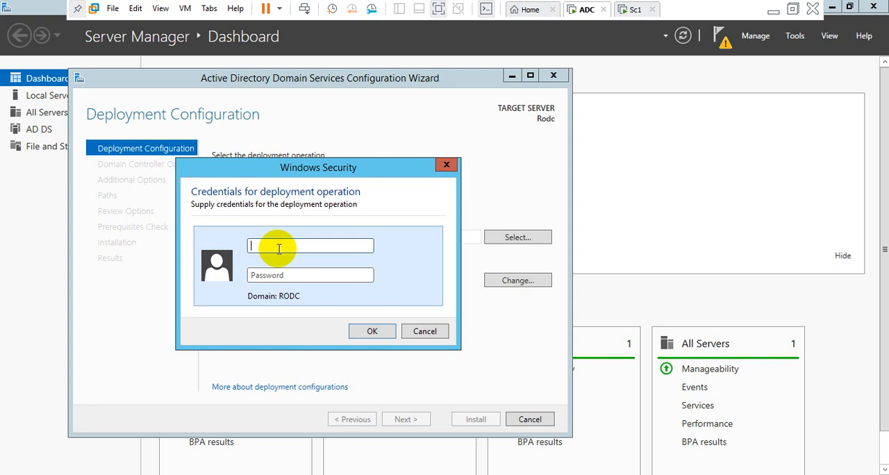
text(administrator)
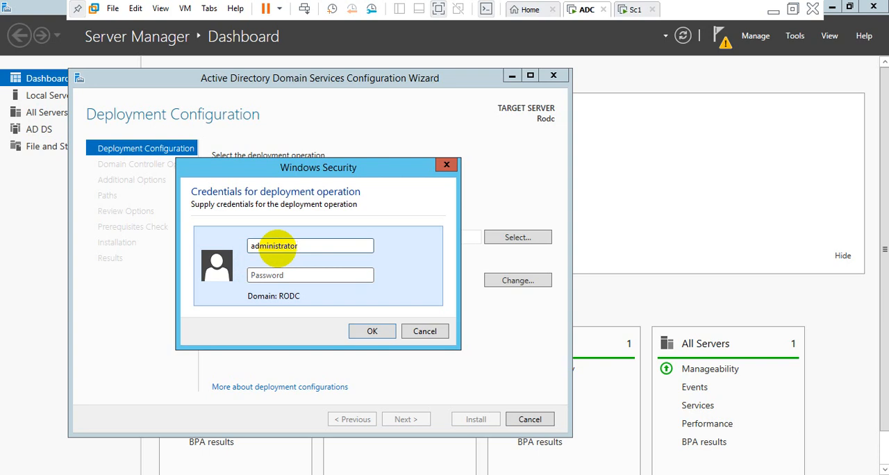
click(299, 277)
text(******)
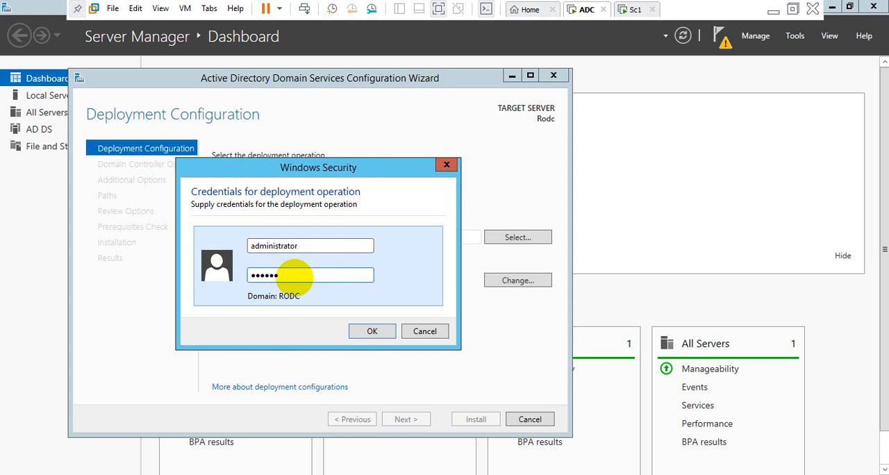
text(****)
click(372, 331)
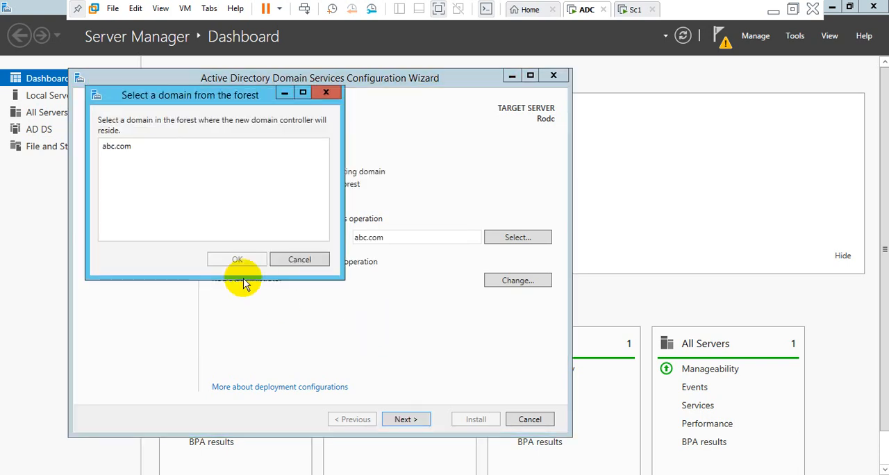
click(111, 146)
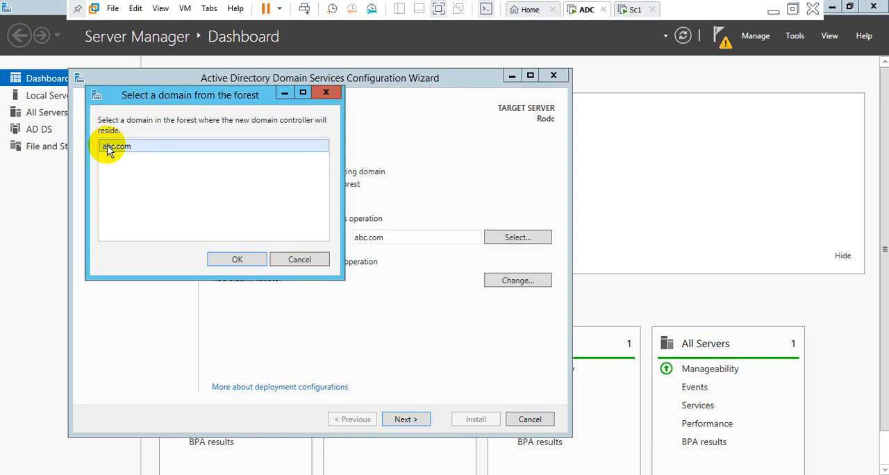
click(237, 259)
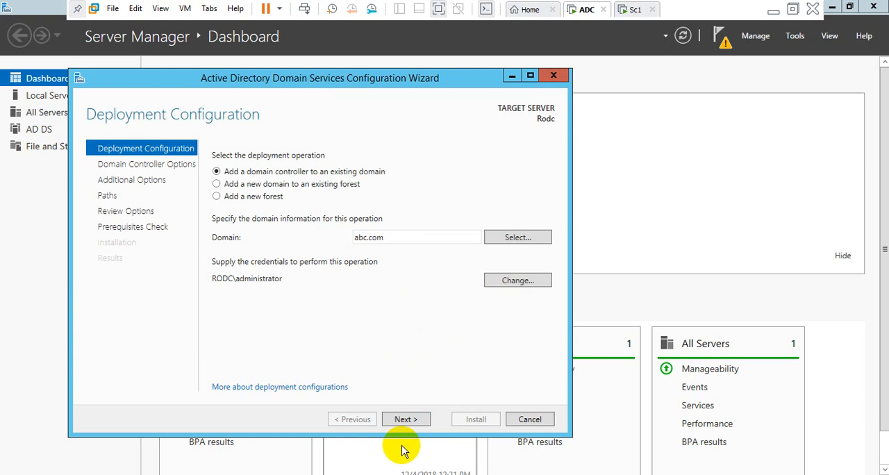
Re-enter the deployment credentials with the administrator user name and account password, and continue to the domain controller options.
click(505, 286)
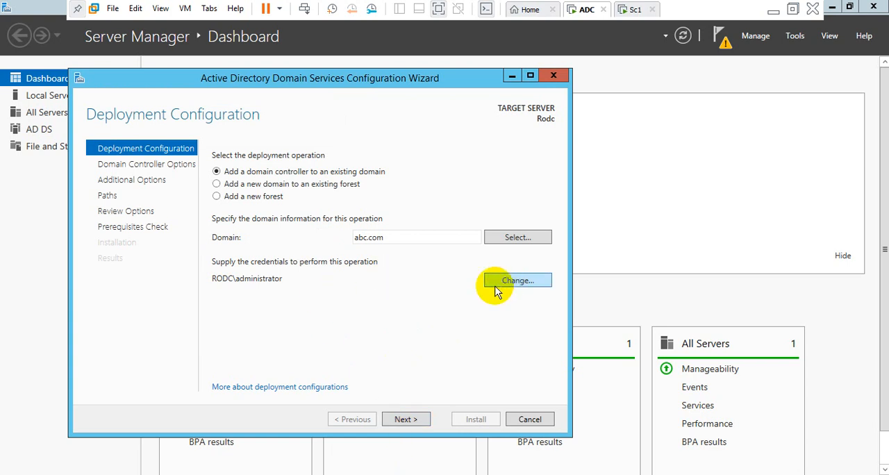
click(495, 290)
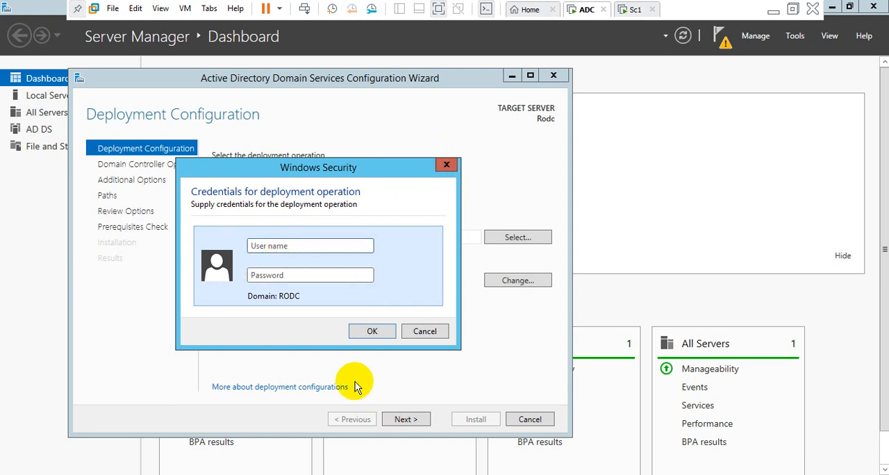
text(a)
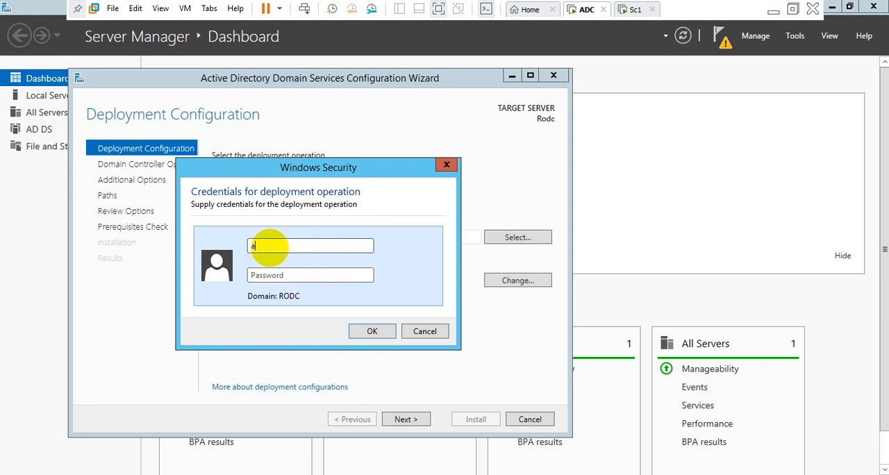
text(dminisr)
key(BackSpace)
text(trator)
click(265, 277)
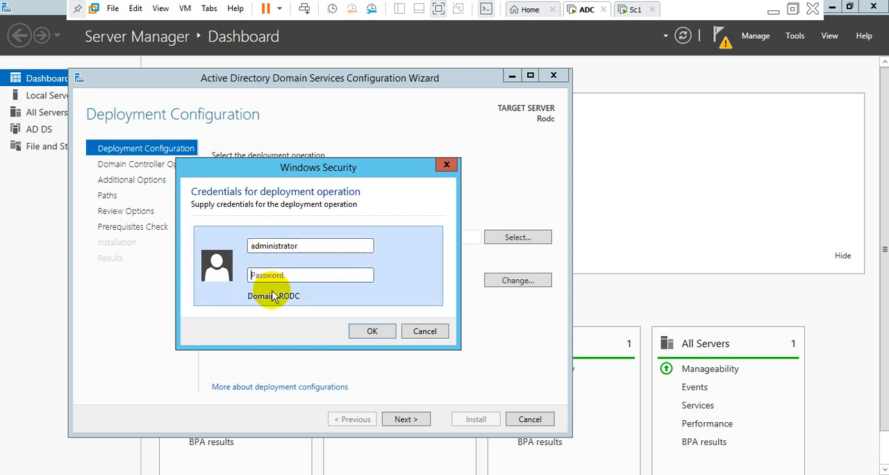
text(P@ssw)
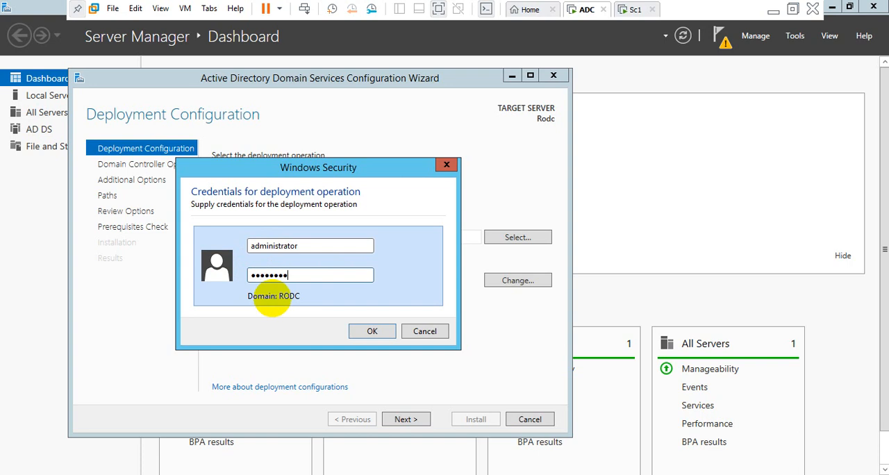
click(368, 333)
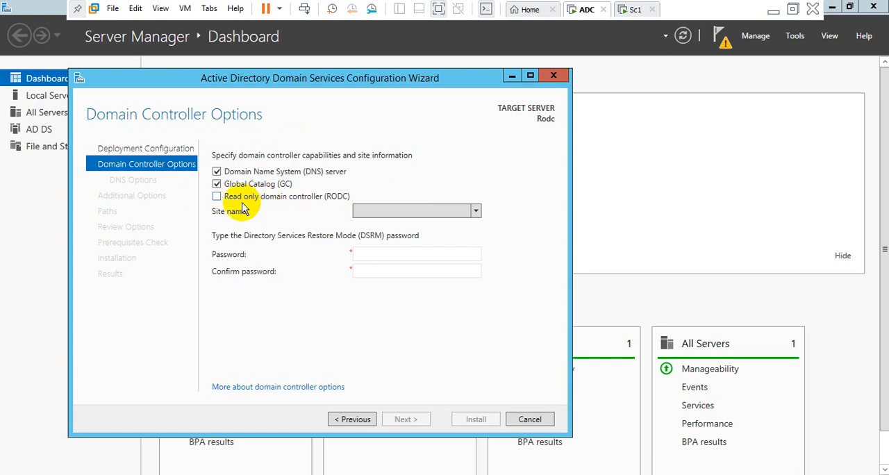
Enable the Read only domain controller (RODC) capability and check the available site names.
click(217, 196)
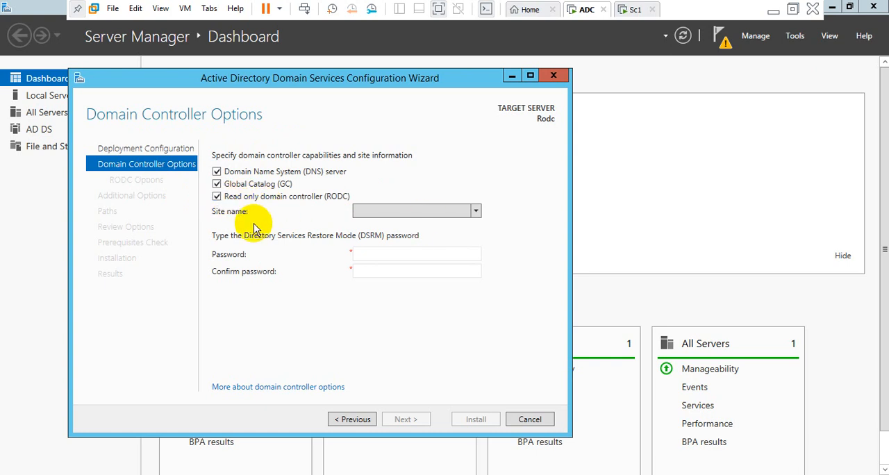
click(478, 211)
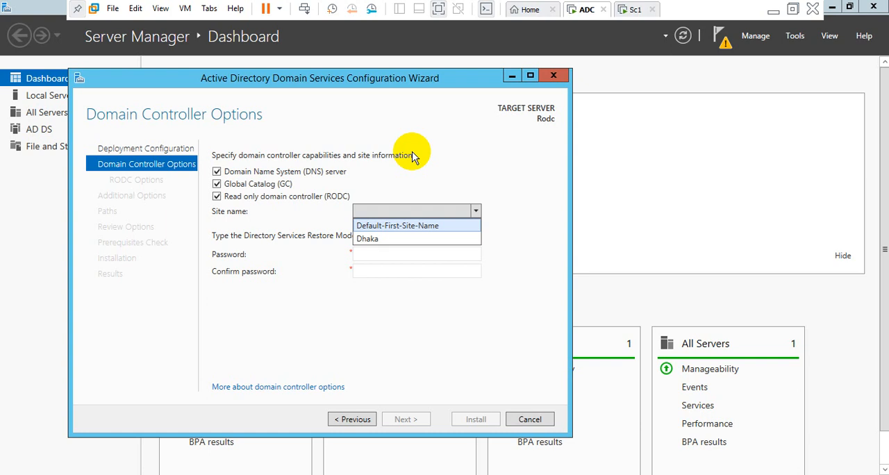
click(387, 210)
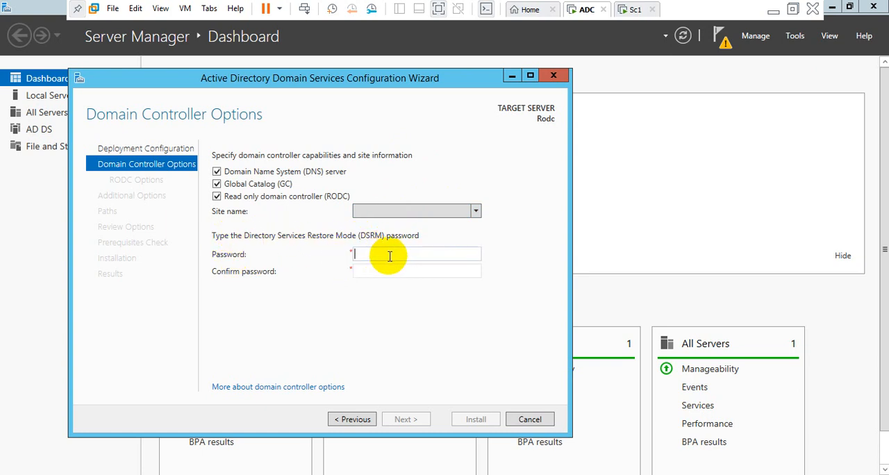
Enter and confirm the Directory Services Restore Mode (DSRM) password.
text(Pa••••••••)
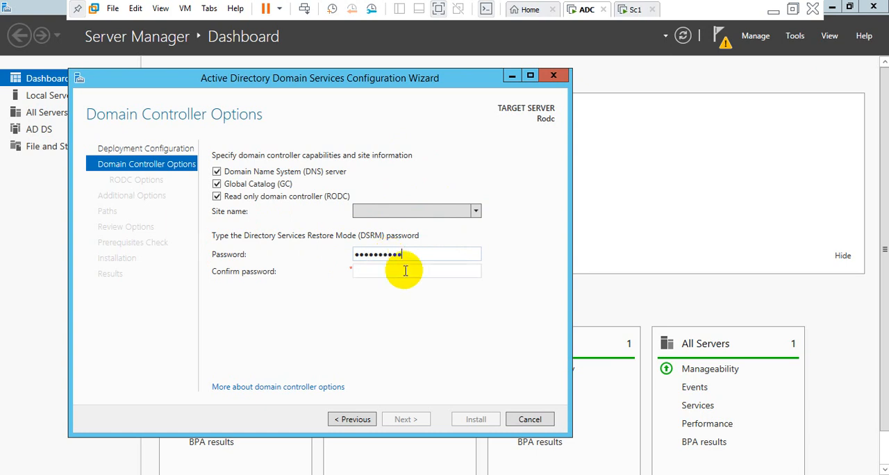
click(368, 272)
text(•••)
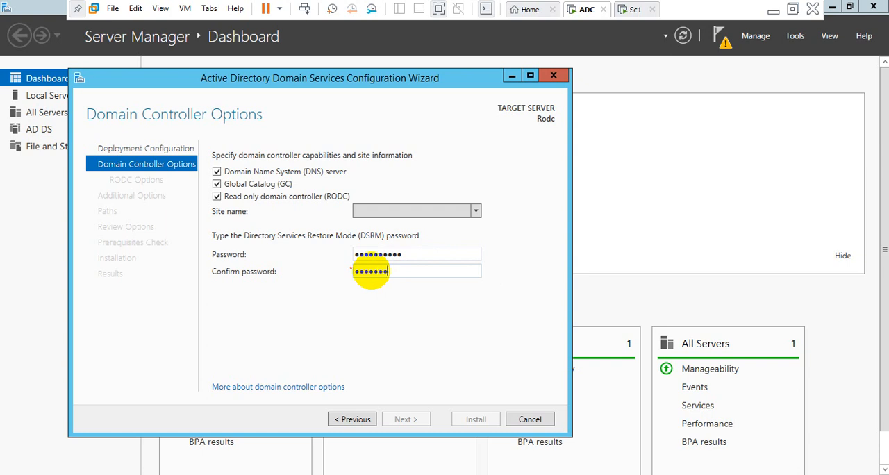
text(•••••••)
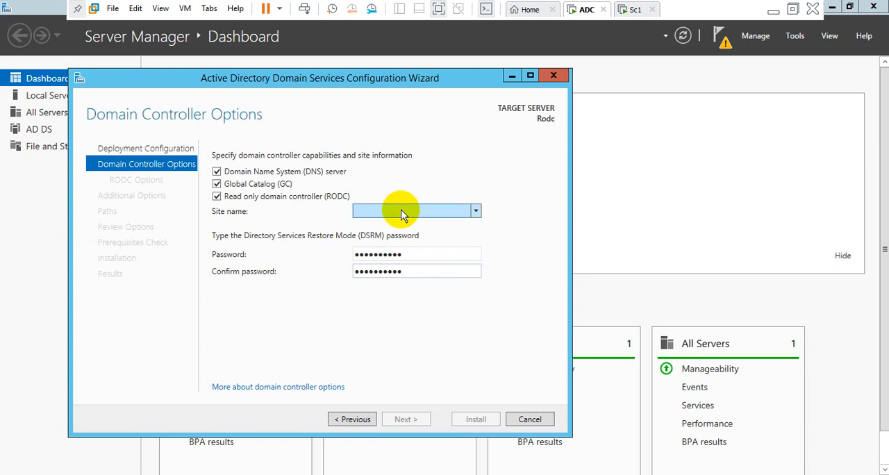
Clear the first DSRM password field and enter the password again.
drag(410, 254, 350, 255)
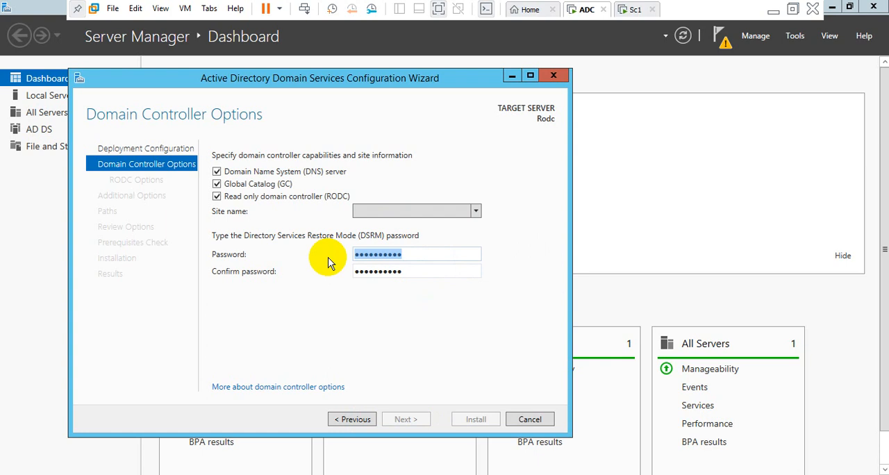
key(BackSpace)
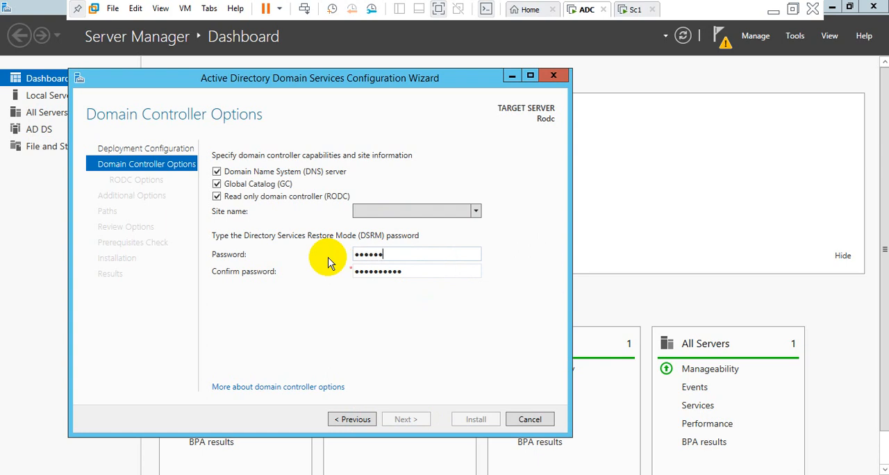
text(•••)
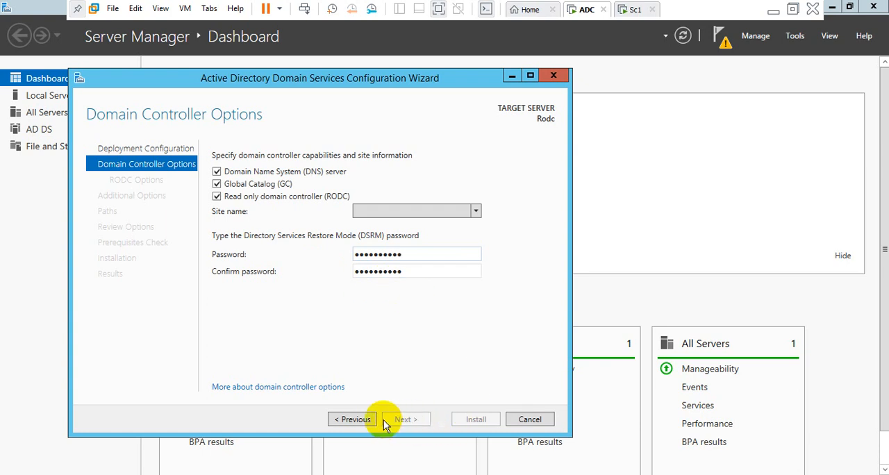
Set the site name to Default-First-Site-Name and continue to the RODC options.
click(475, 213)
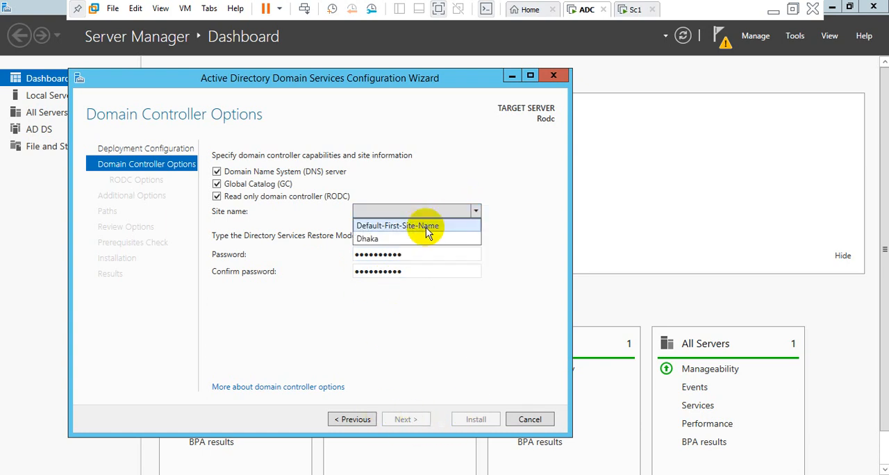
click(426, 227)
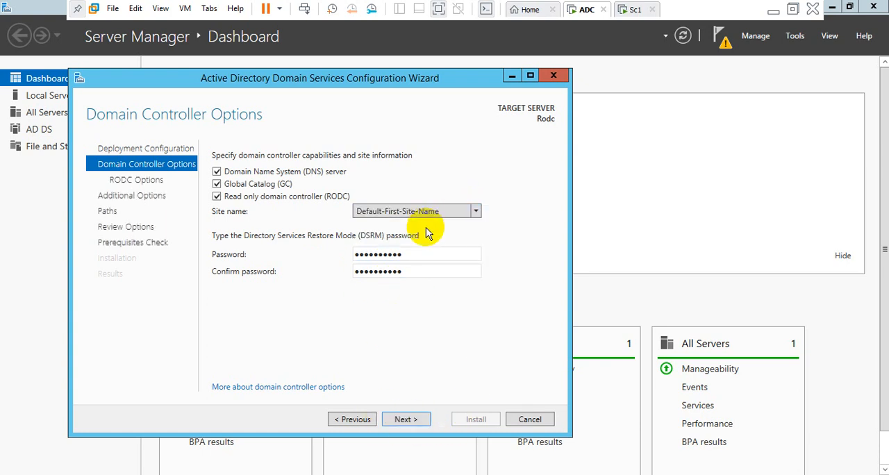
click(396, 424)
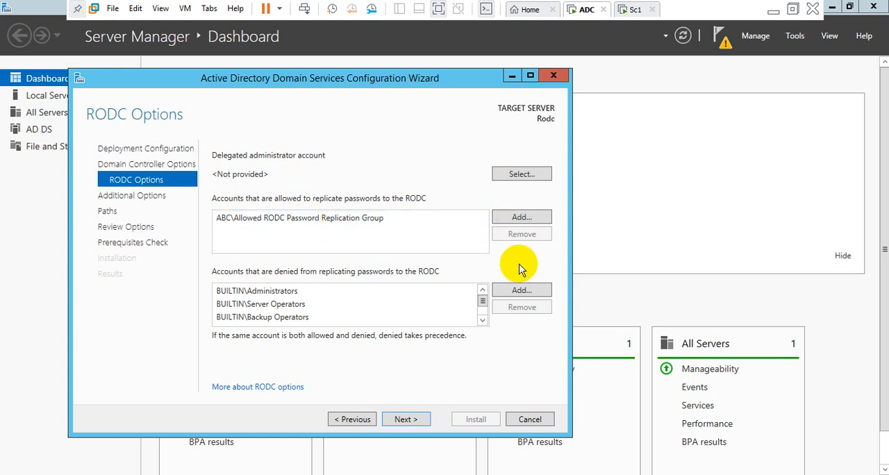
Add the TS account from abc.com/Test to the accounts allowed to replicate passwords to the RODC.
click(521, 217)
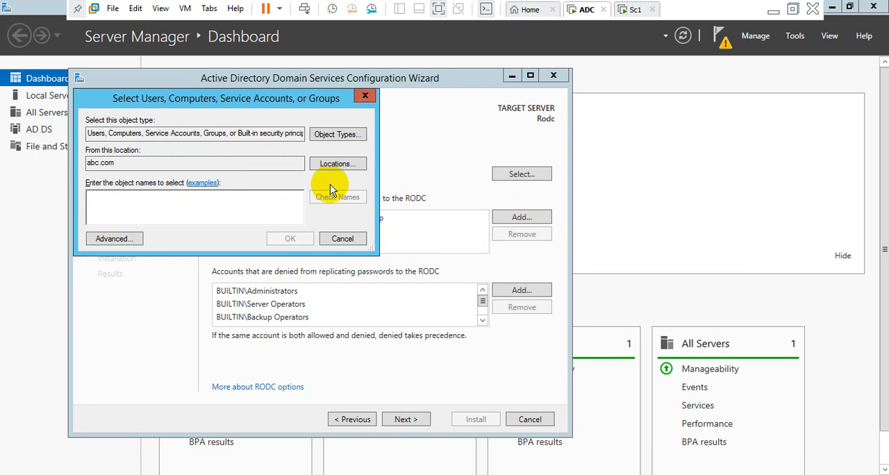
click(120, 238)
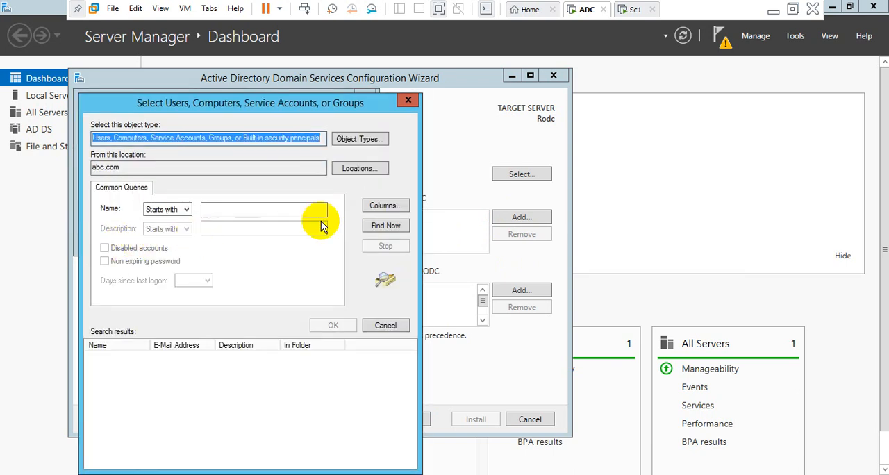
click(380, 226)
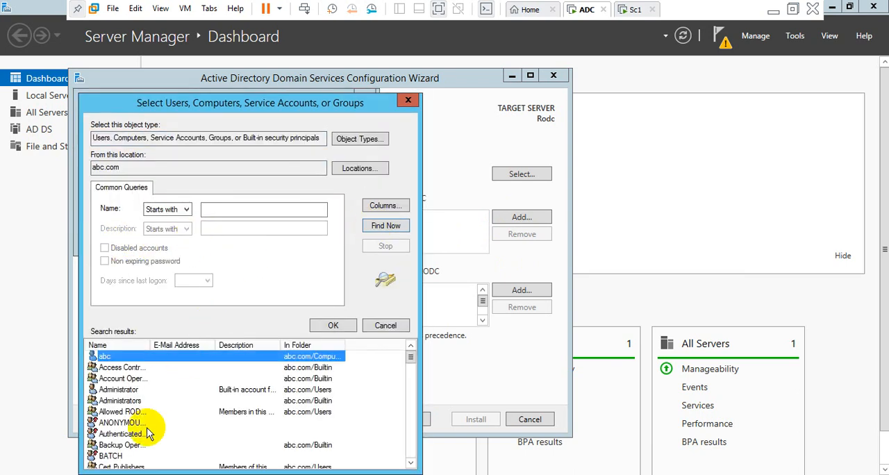
scroll(147, 432, down, 16)
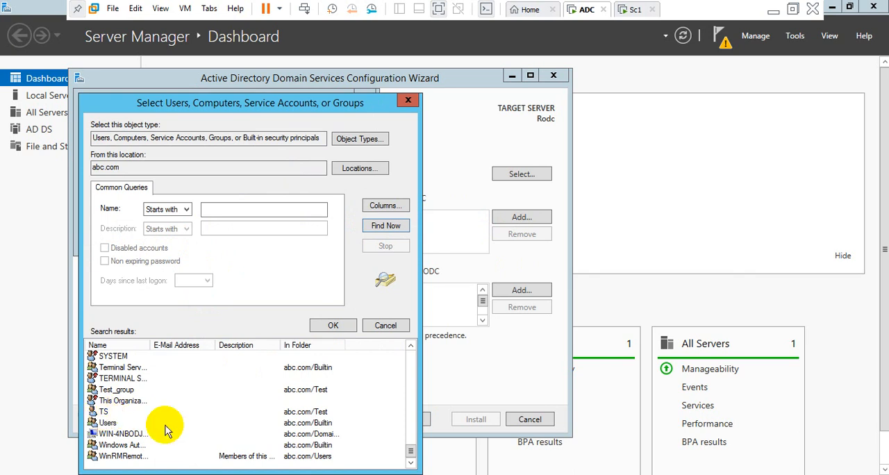
click(103, 412)
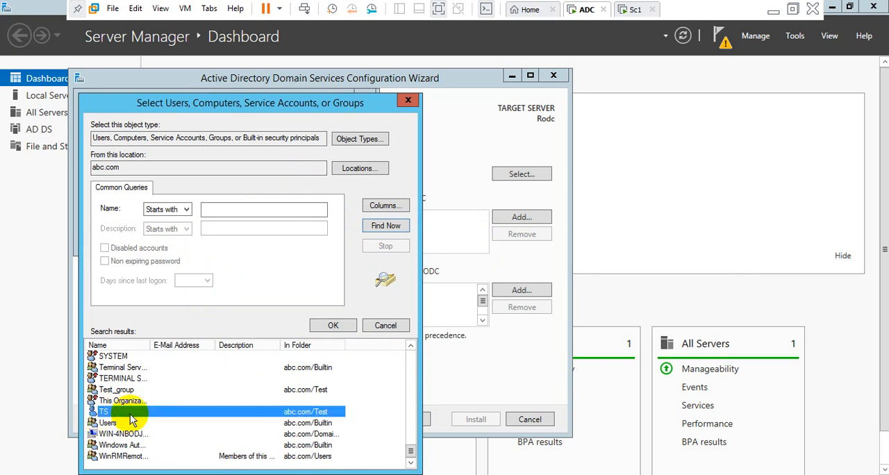
click(332, 327)
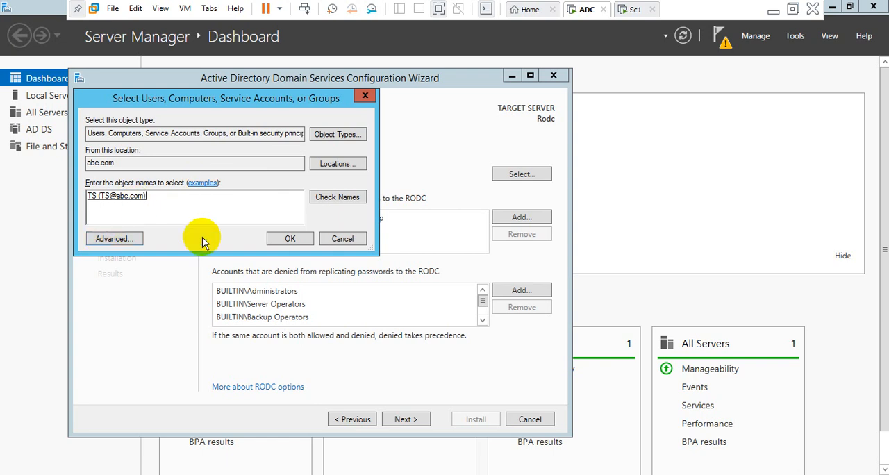
click(287, 239)
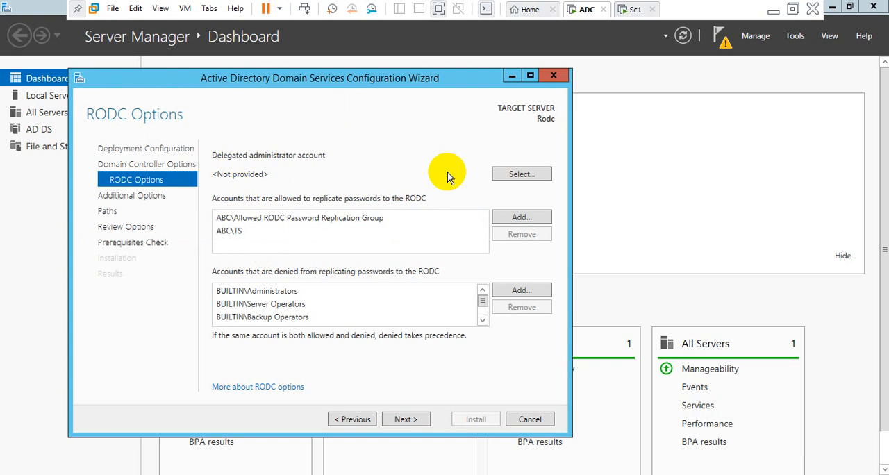
Examine the list of accounts denied from replicating passwords to the RODC.
click(521, 174)
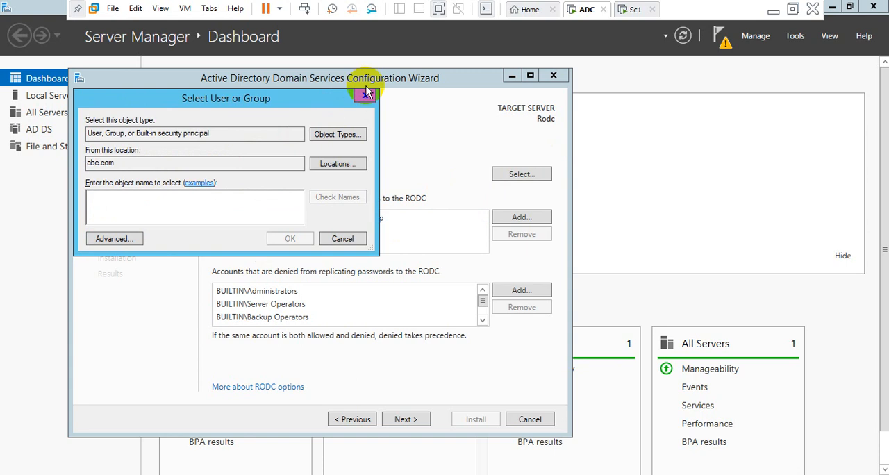
click(342, 239)
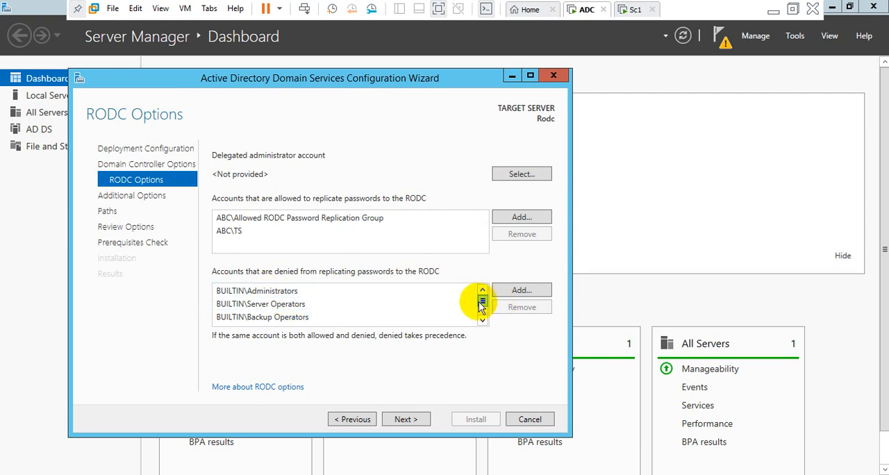
mouse_move(485, 302)
mouse_down()
mouse_move(485, 312)
mouse_move(482, 294)
mouse_up()
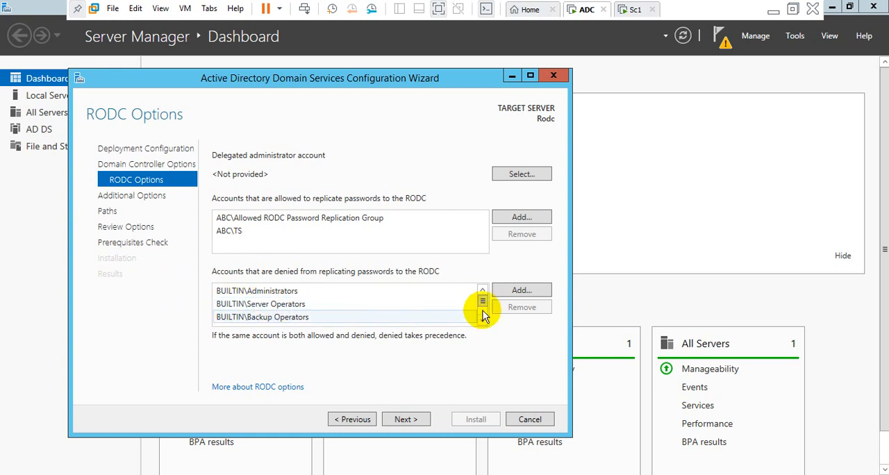
drag(483, 303, 482, 306)
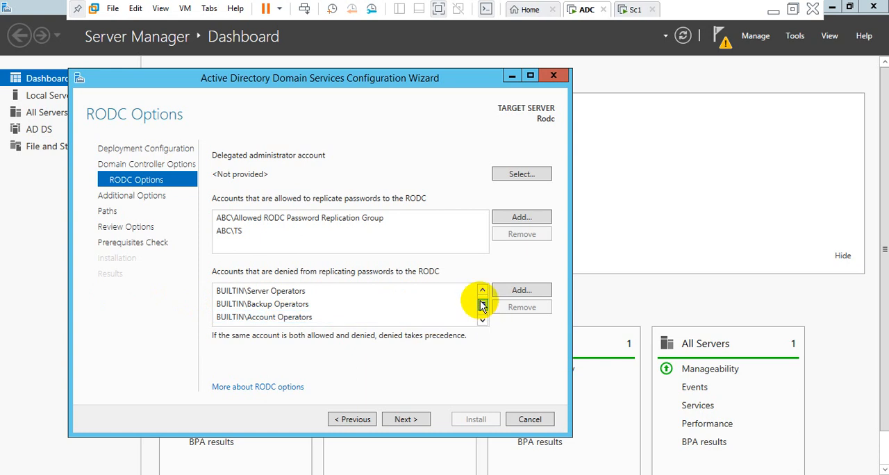
drag(482, 307, 481, 304)
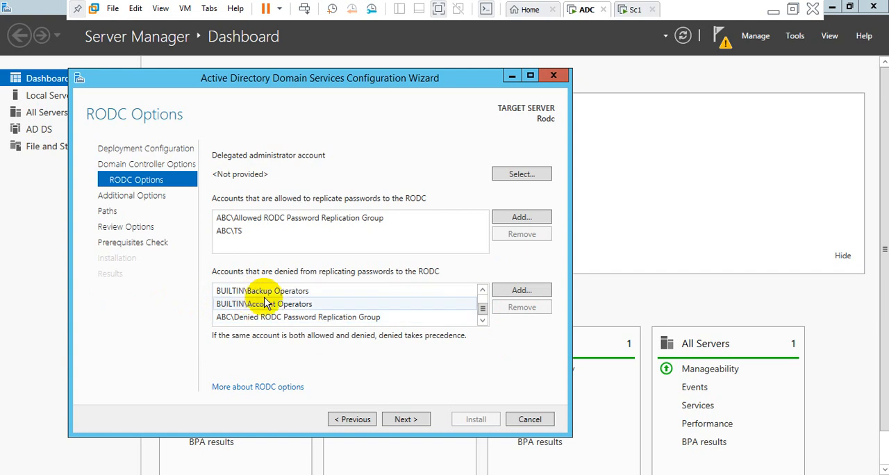
scroll(278, 296, up, 1)
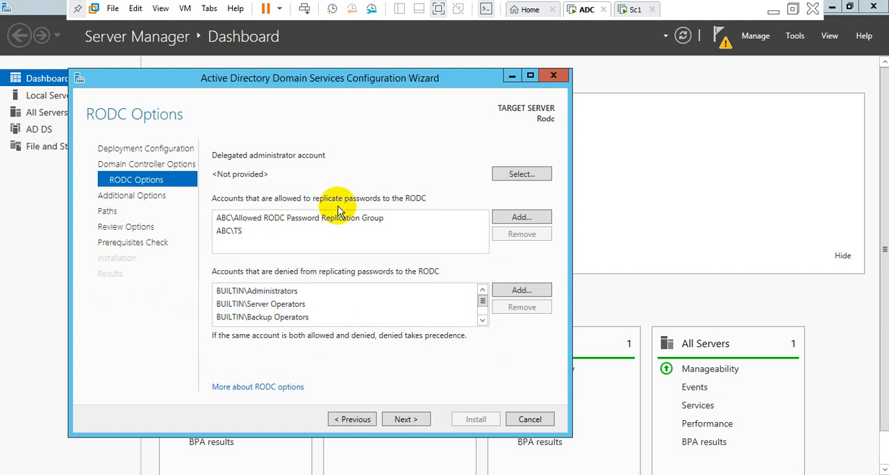
Find the TS account in abc.com, set it as the delegated administrator account, and continue to the additional options.
click(511, 173)
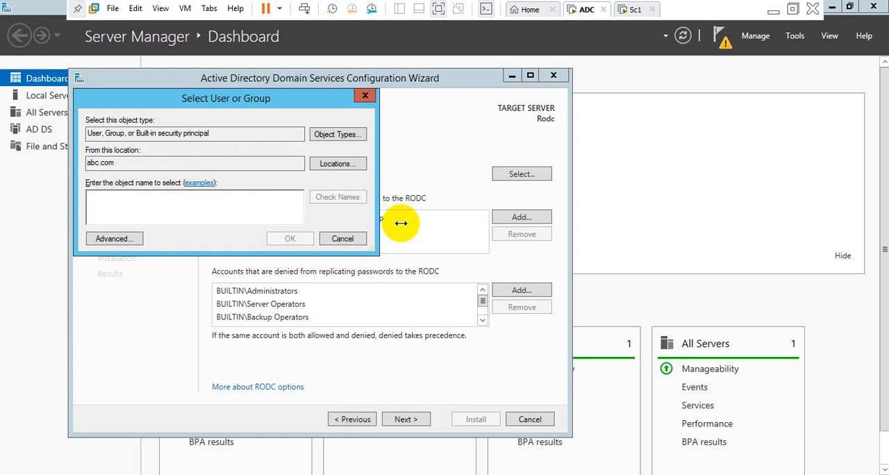
click(119, 238)
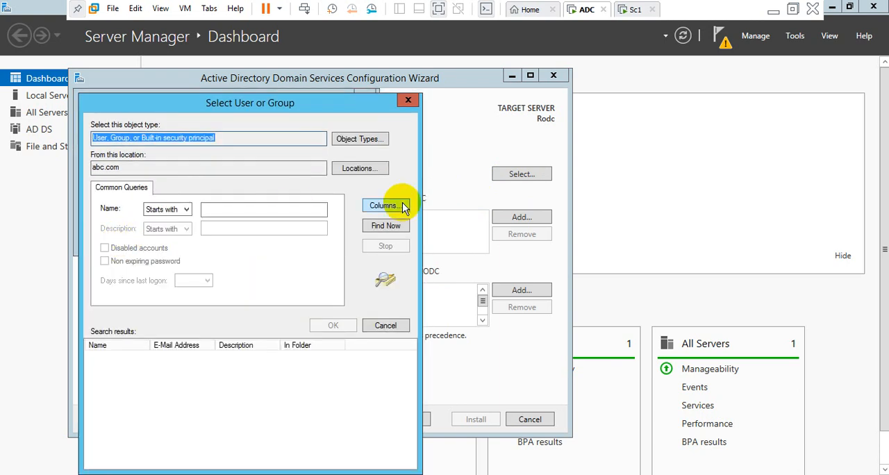
click(386, 225)
scroll(199, 417, down, 10)
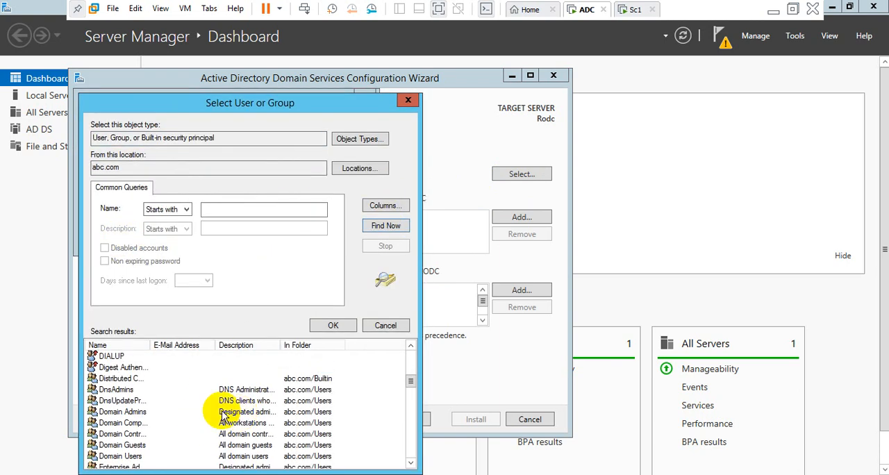
scroll(149, 417, down, 3)
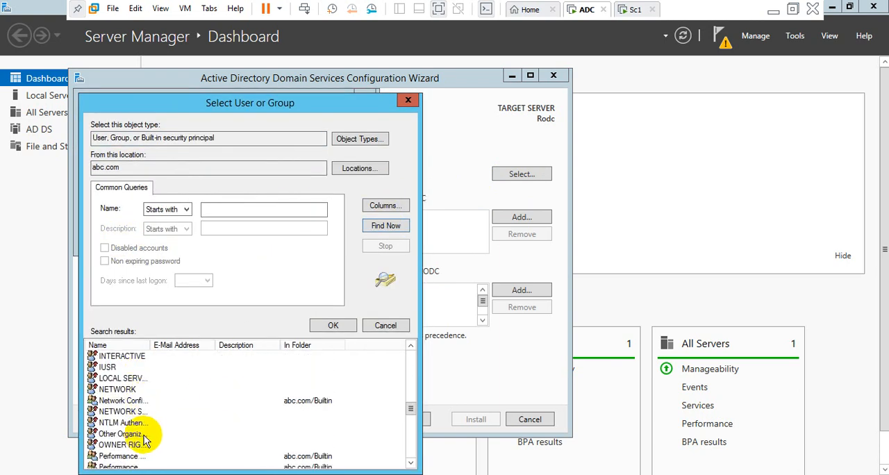
scroll(164, 436, down, 5)
scroll(164, 435, down, 4)
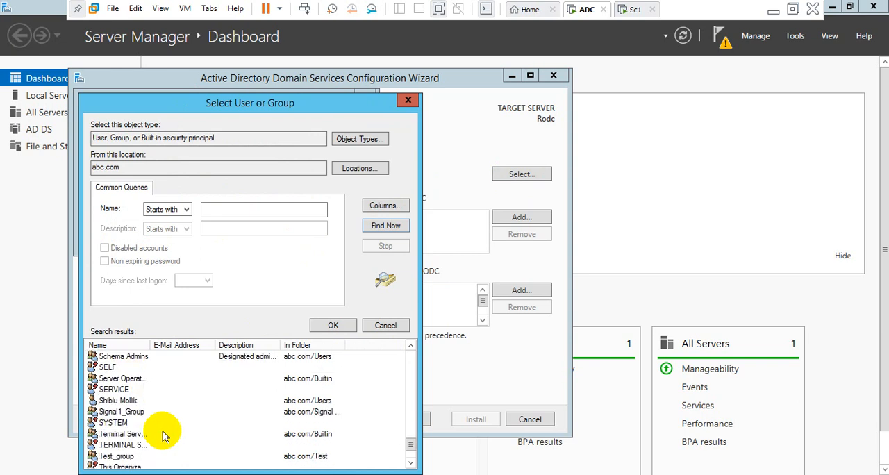
scroll(164, 436, up, 1)
scroll(164, 435, down, 2)
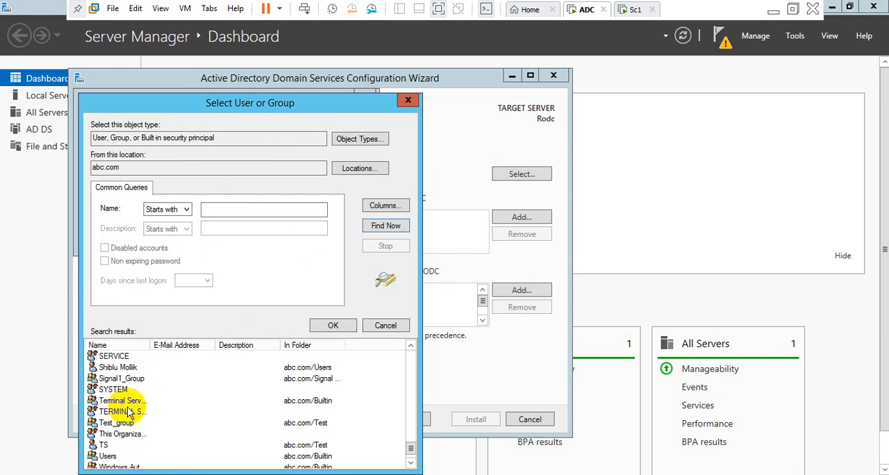
scroll(129, 413, down, 1)
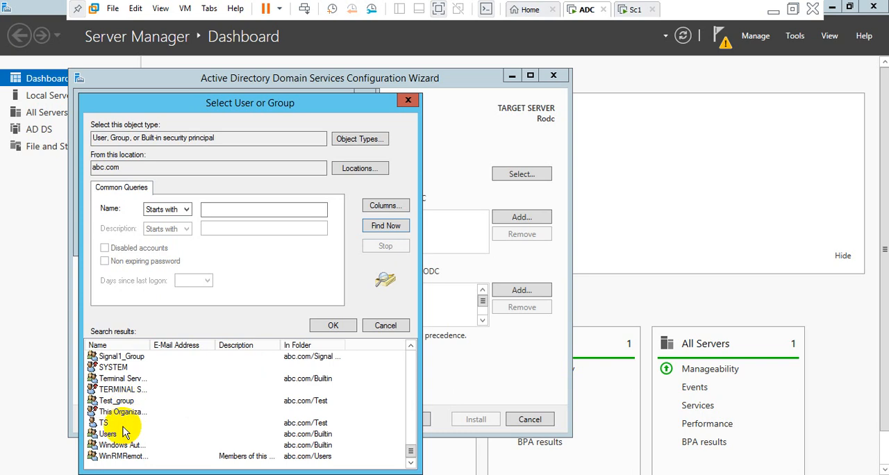
scroll(125, 432, up, 3)
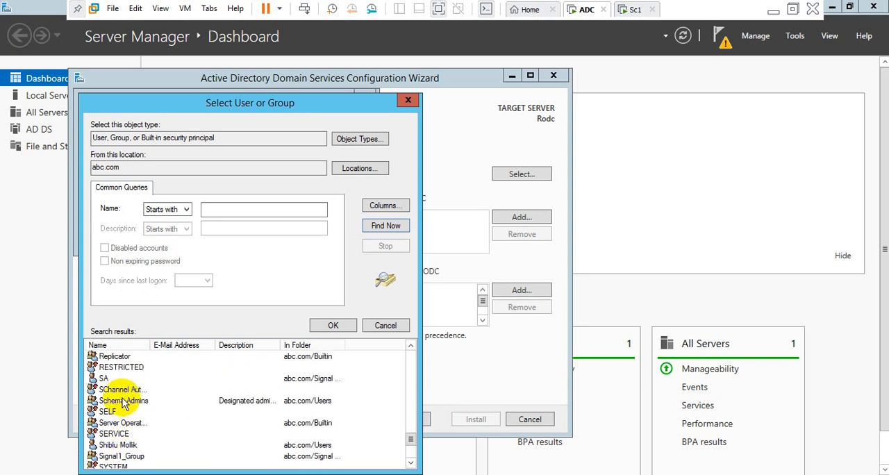
scroll(124, 391, up, 2)
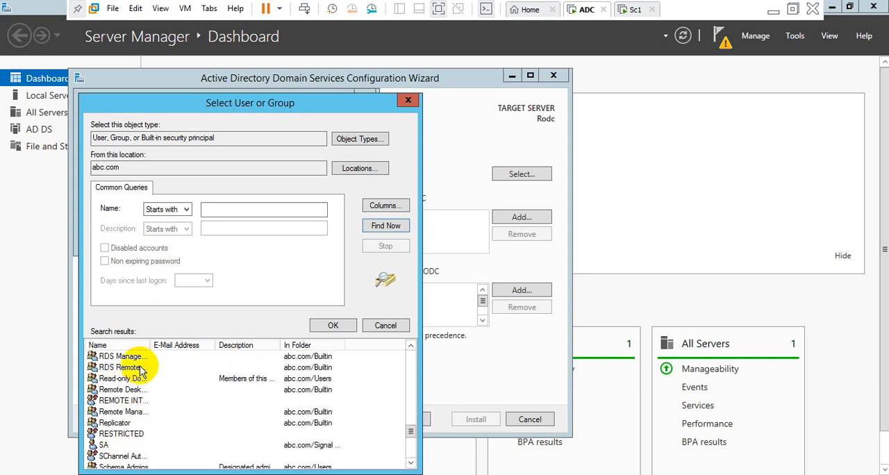
scroll(122, 390, up, 4)
scroll(159, 364, down, 6)
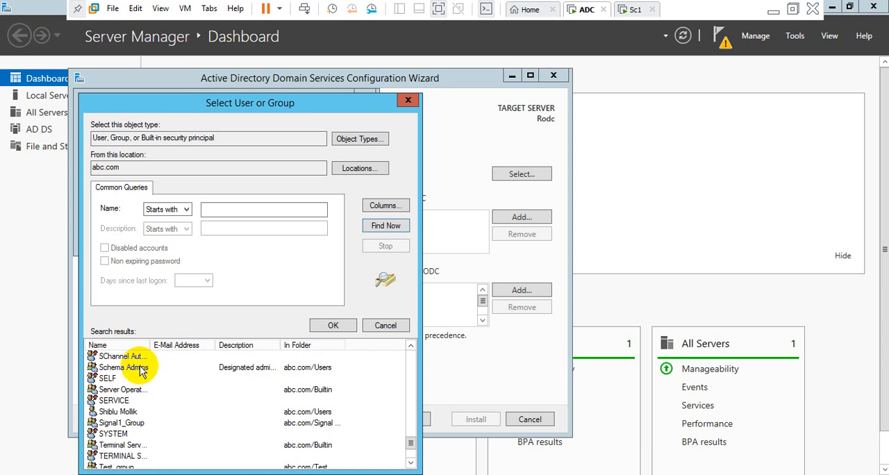
scroll(159, 408, down, 2)
click(104, 422)
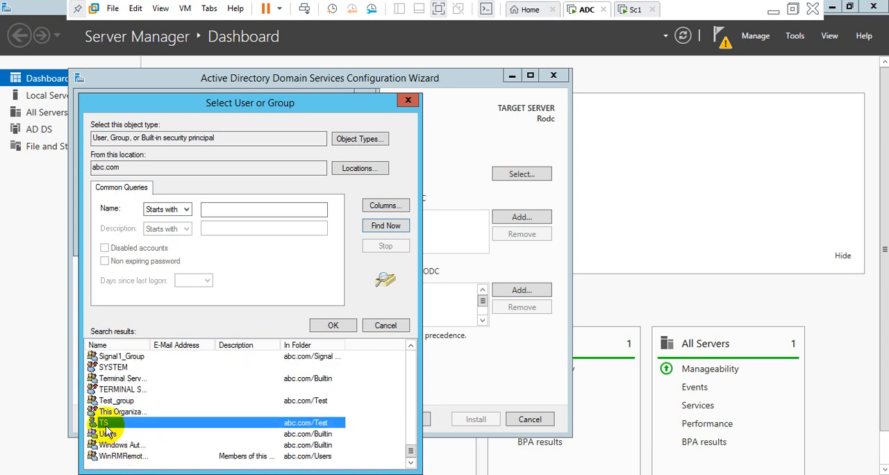
click(332, 327)
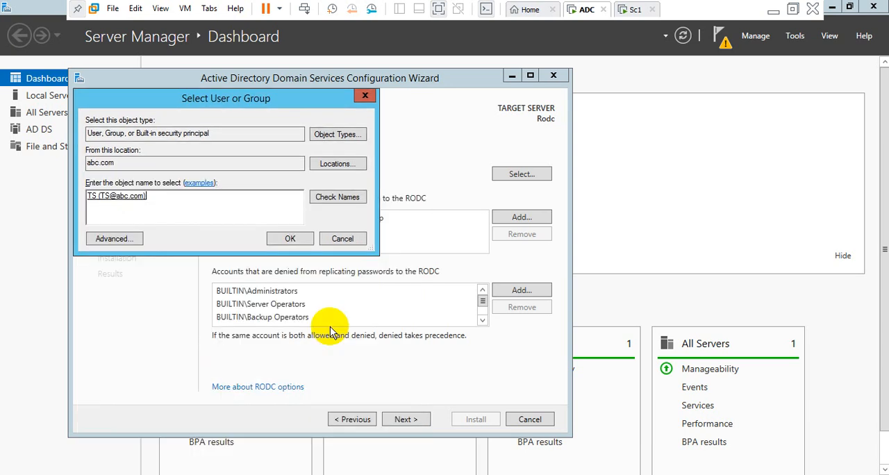
click(290, 238)
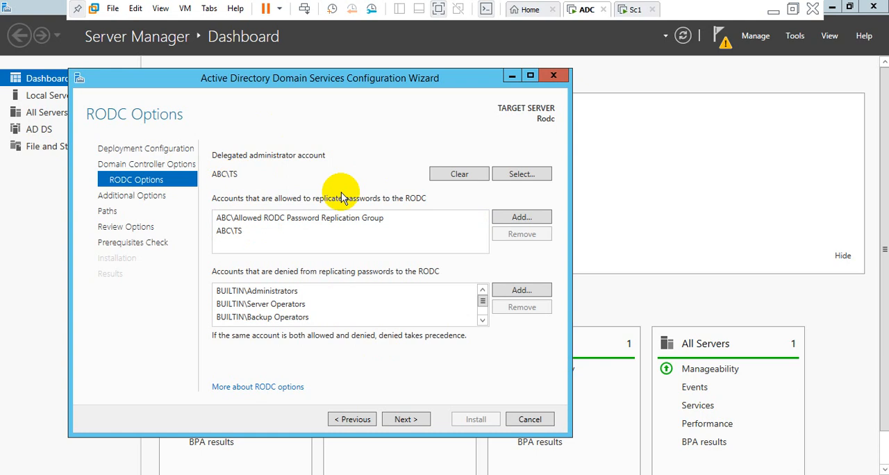
click(404, 420)
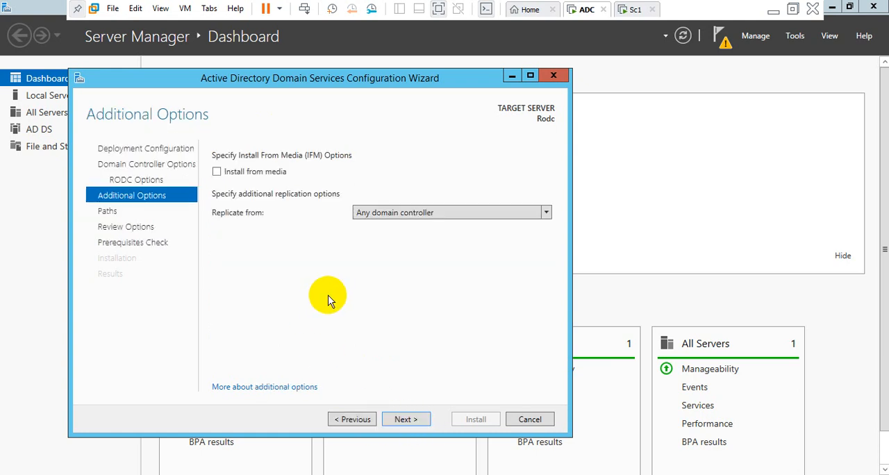
Set the replication source to Any domain controller and accept the default database, log files and SYSVOL folders.
click(544, 212)
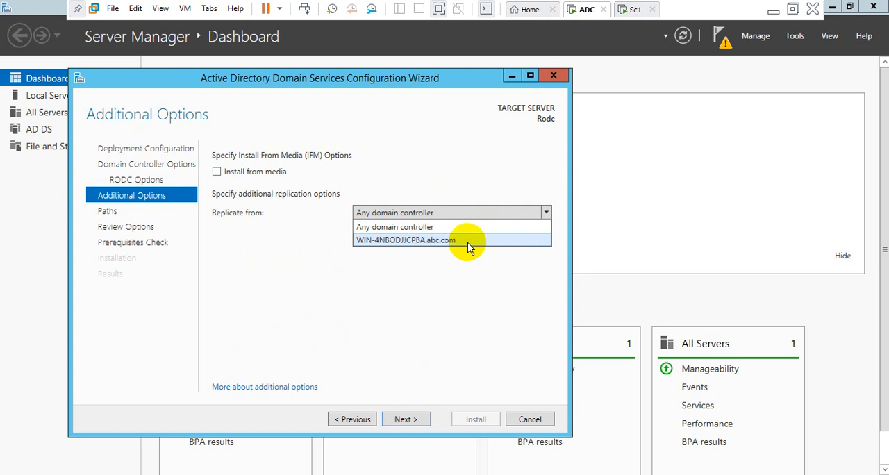
click(403, 228)
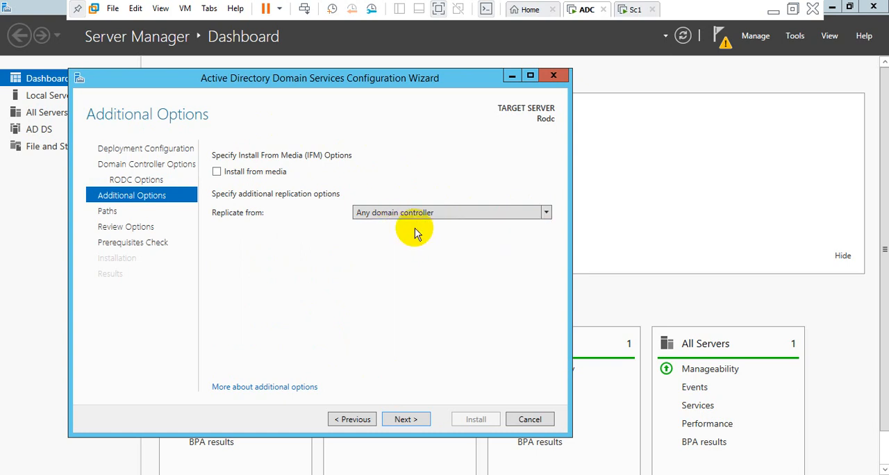
click(540, 218)
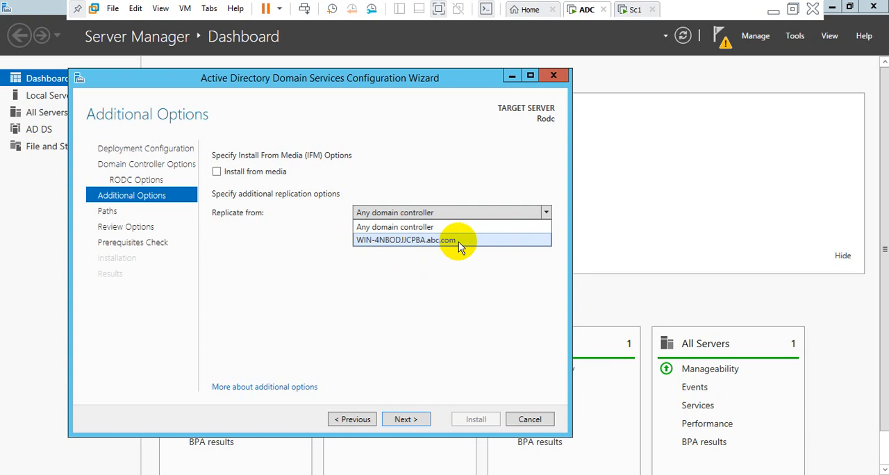
click(406, 228)
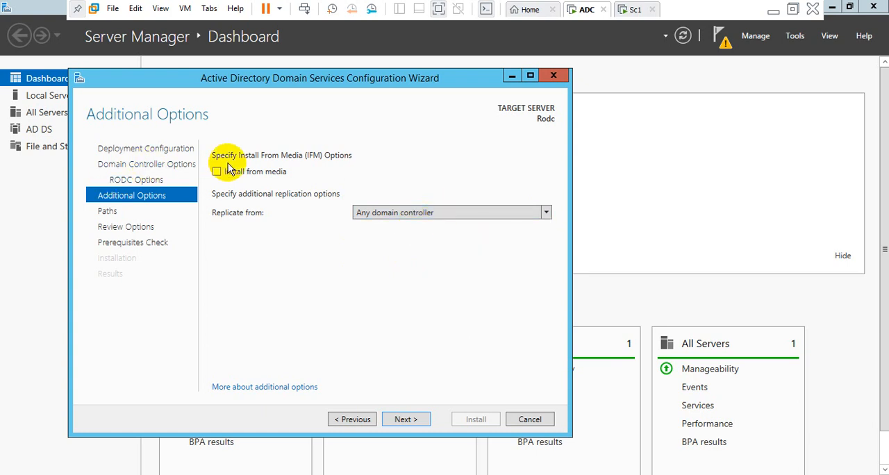
click(405, 419)
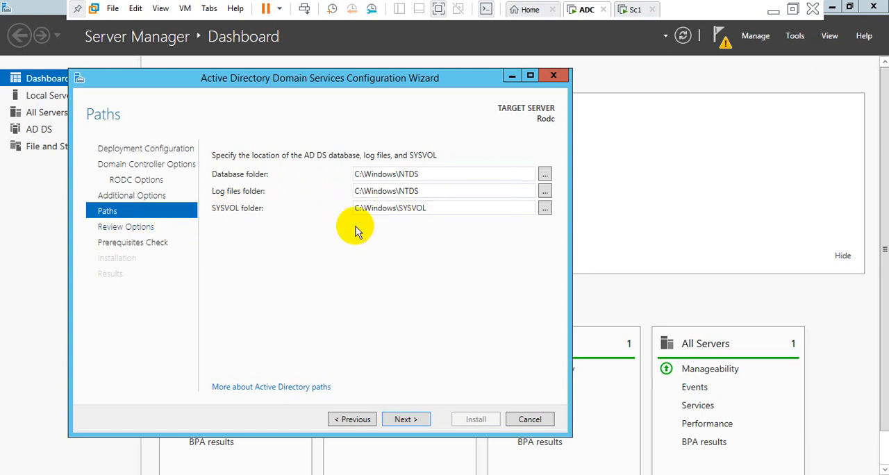
click(399, 421)
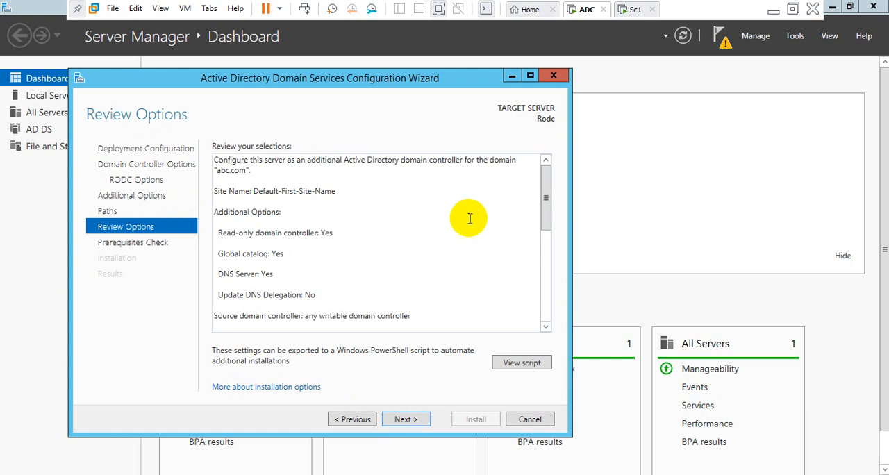
Review the selected deployment options and view the Windows PowerShell script generated from them.
drag(546, 221, 546, 313)
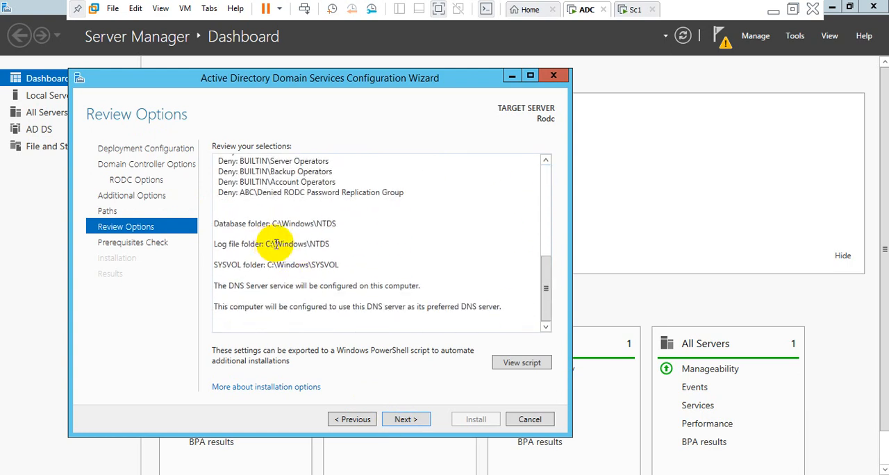
click(514, 363)
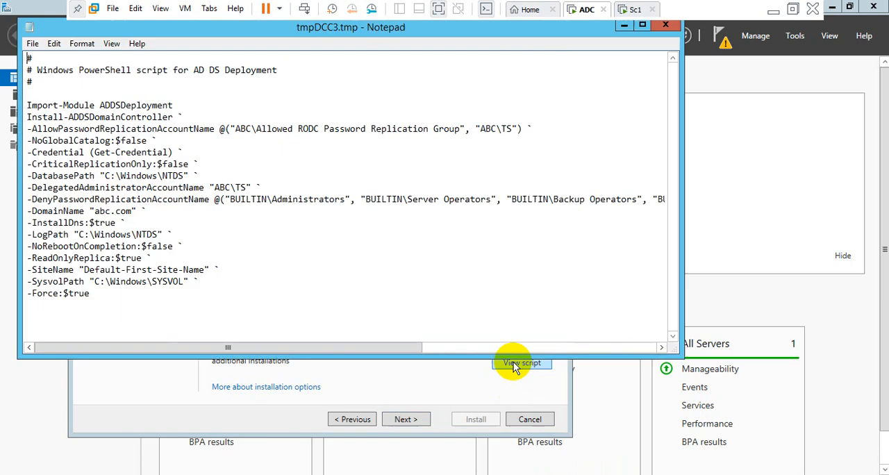
Close the generated script, run the prerequisites check, install the domain controller on Rodc, and dismiss the restart notice.
click(32, 44)
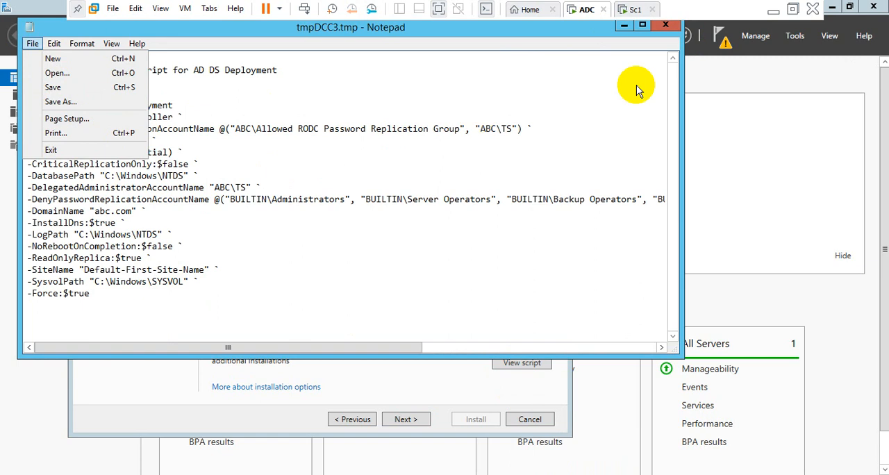
click(659, 27)
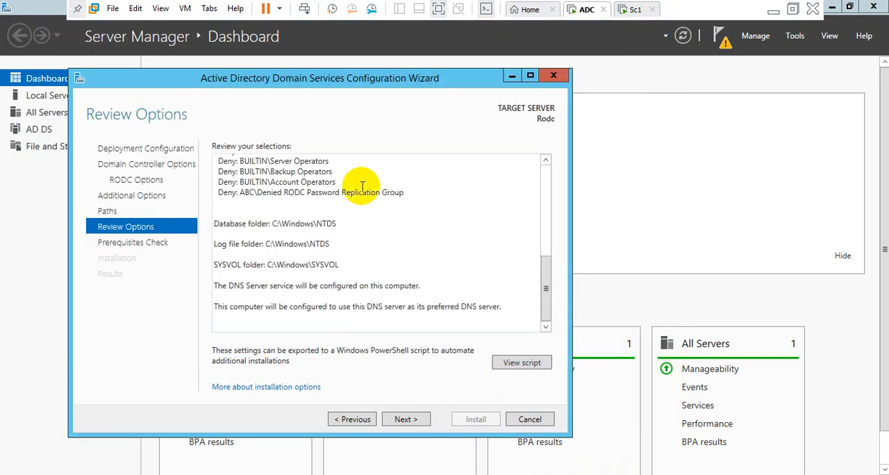
click(401, 420)
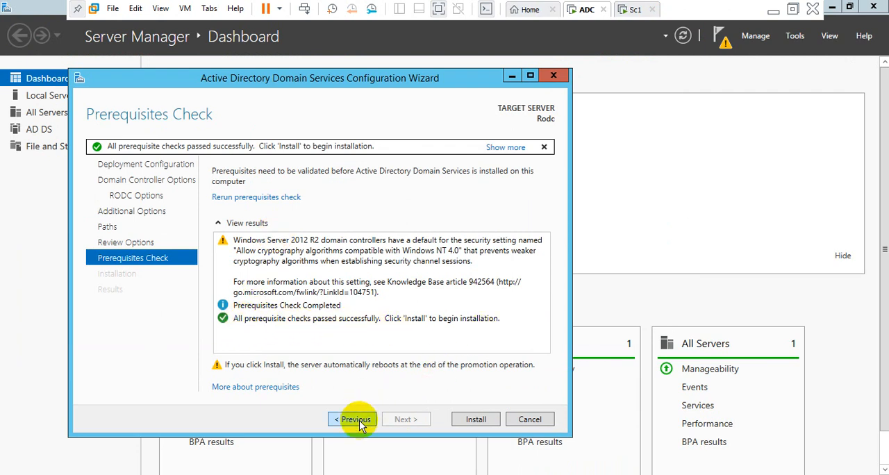
click(475, 420)
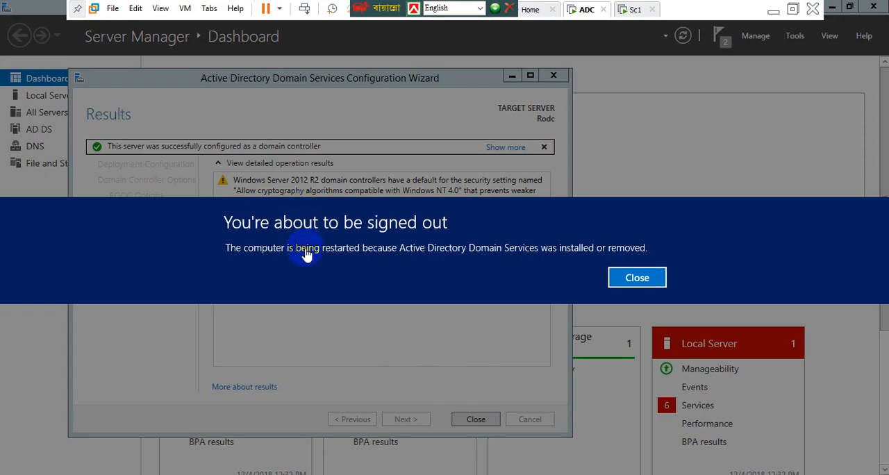
click(631, 278)
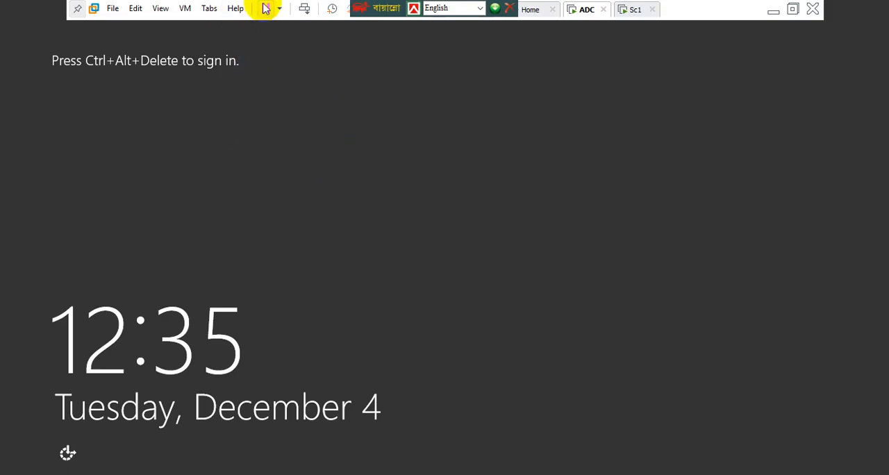
Sign in to the restarted server with the displayed ABC domain account by entering its account password.
click(303, 9)
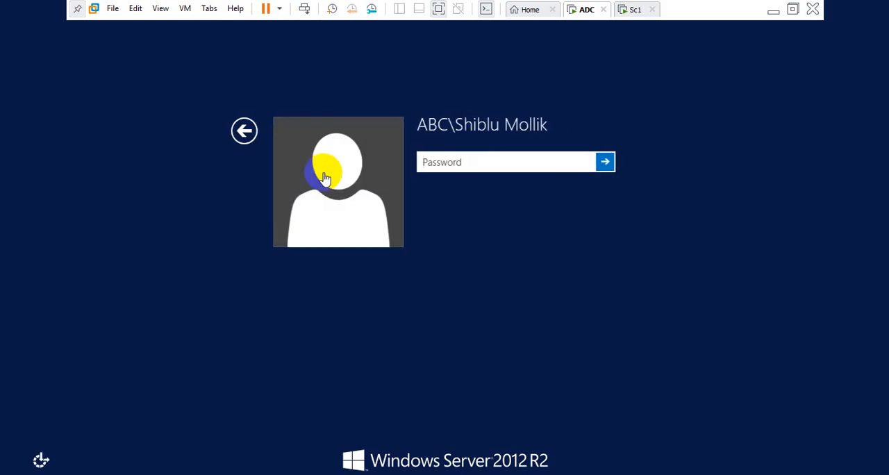
click(461, 165)
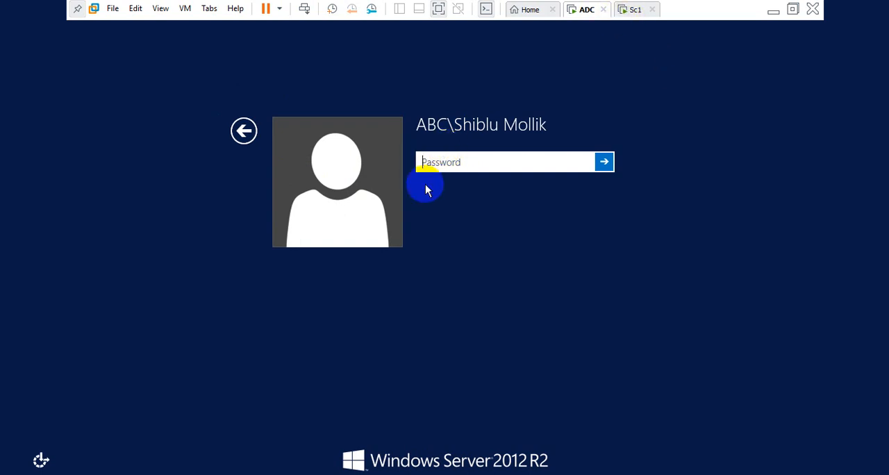
text(•••••••)
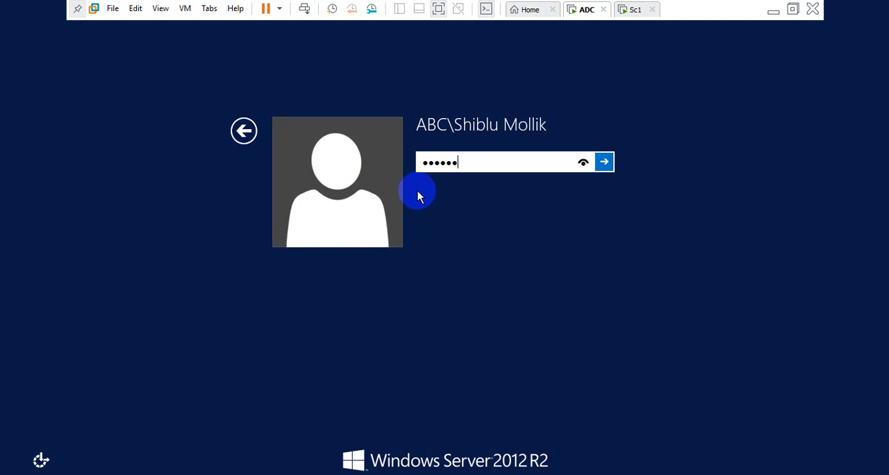
text(•••)
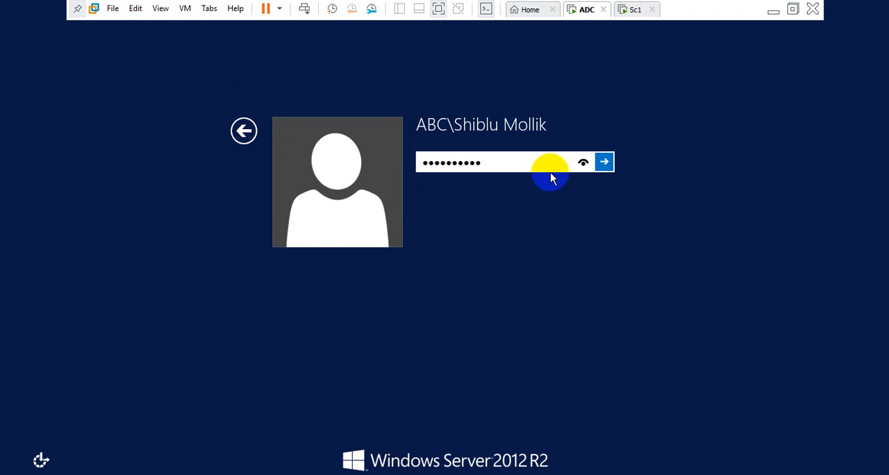
click(605, 162)
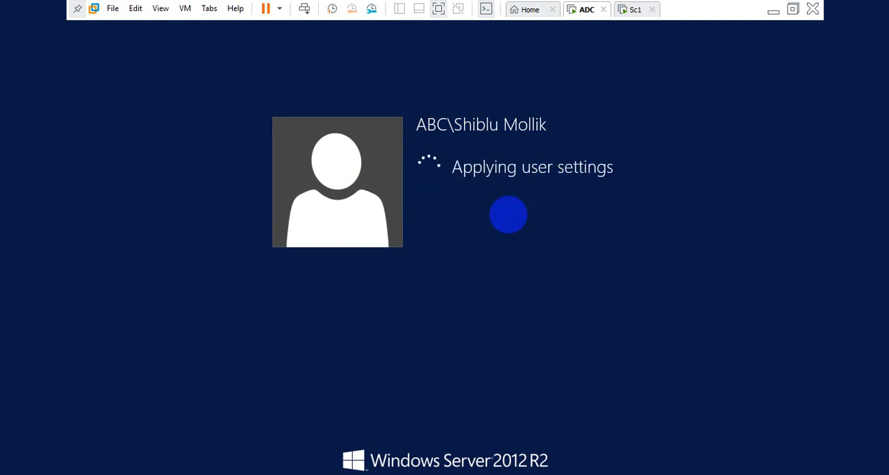
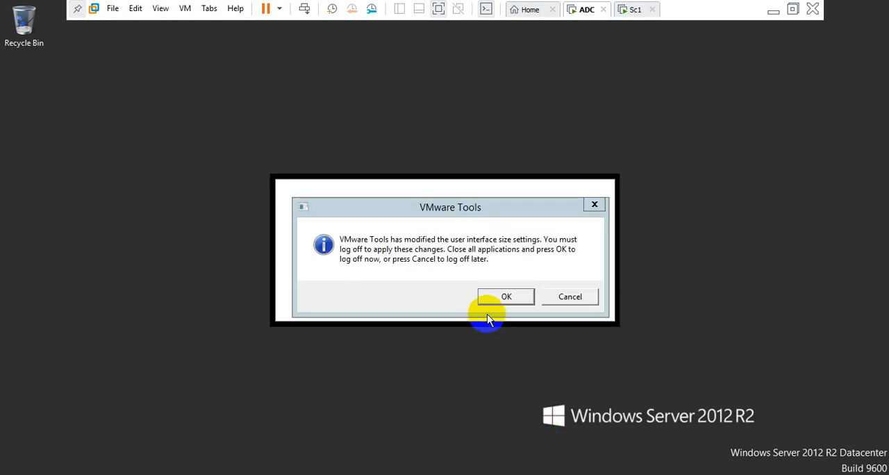
Log off to apply the VMware Tools interface size changes, and sign back in to the ABC domain account with its account password.
click(503, 297)
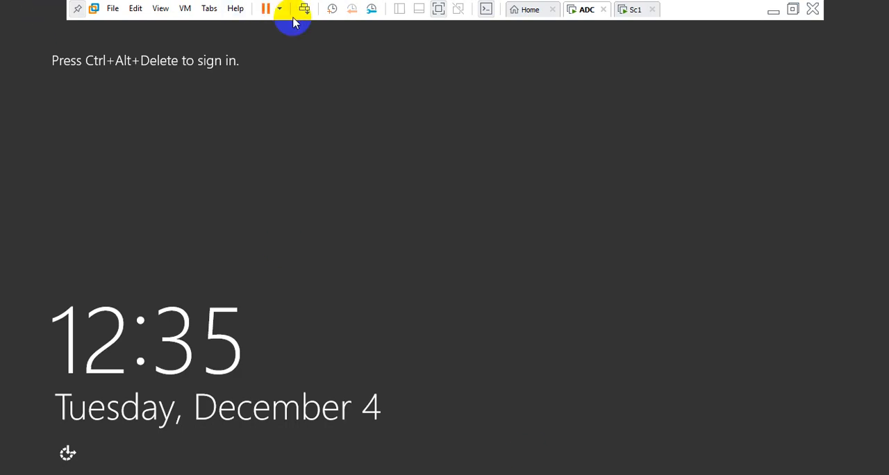
click(304, 8)
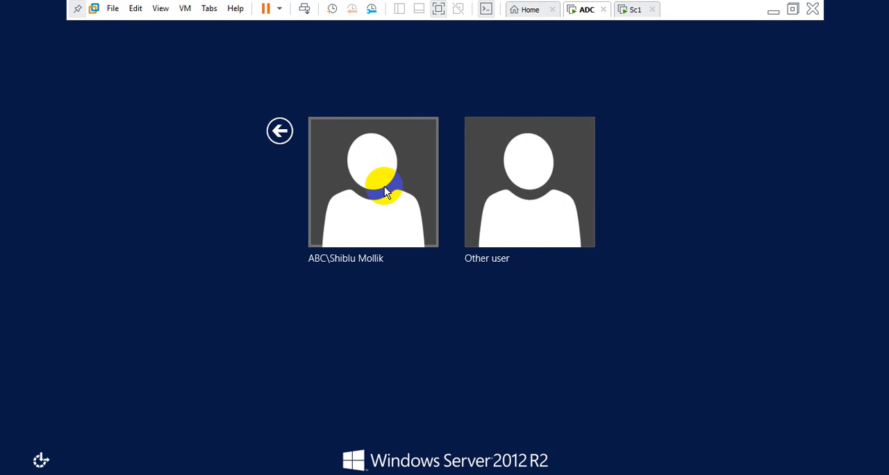
click(385, 186)
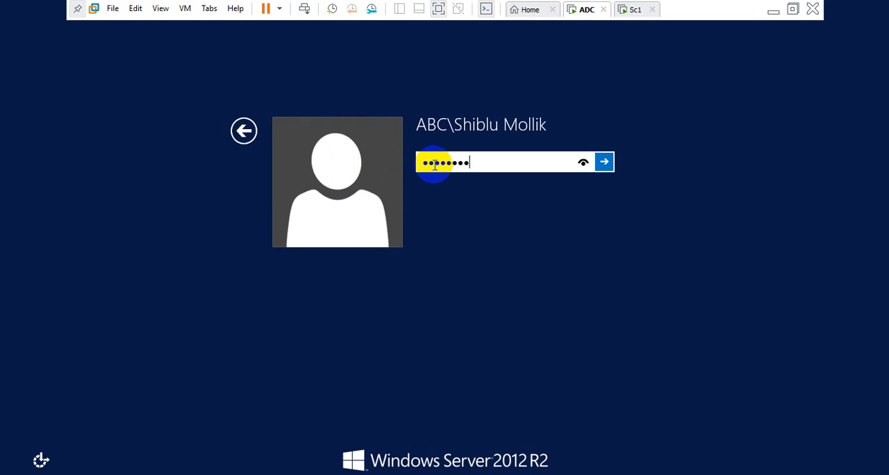
click(602, 164)
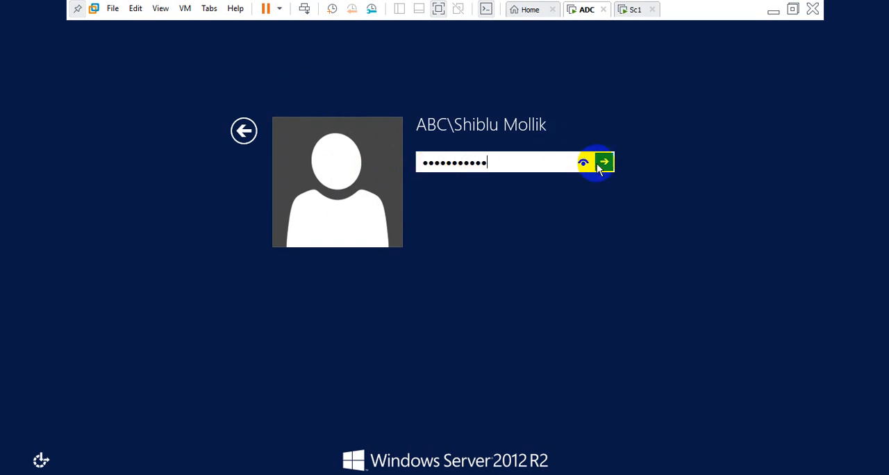
click(455, 179)
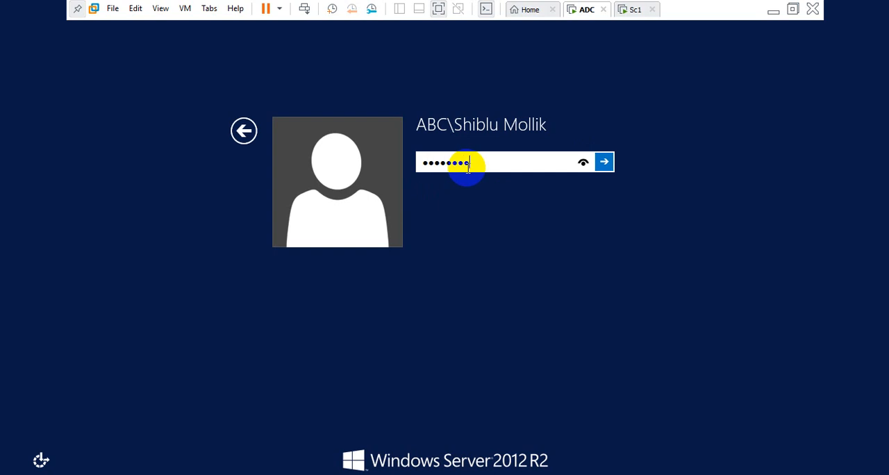
click(603, 162)
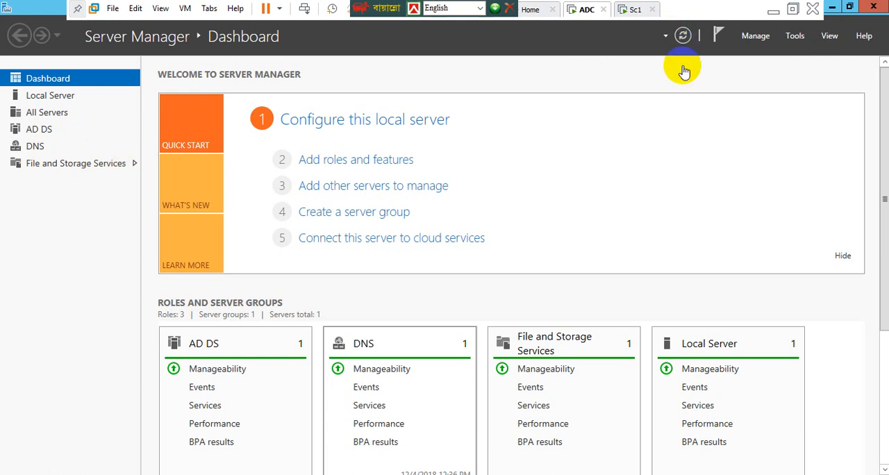
Open Active Directory Users and Computers and list the computers in the Domain Controllers unit of abc.com.
click(797, 38)
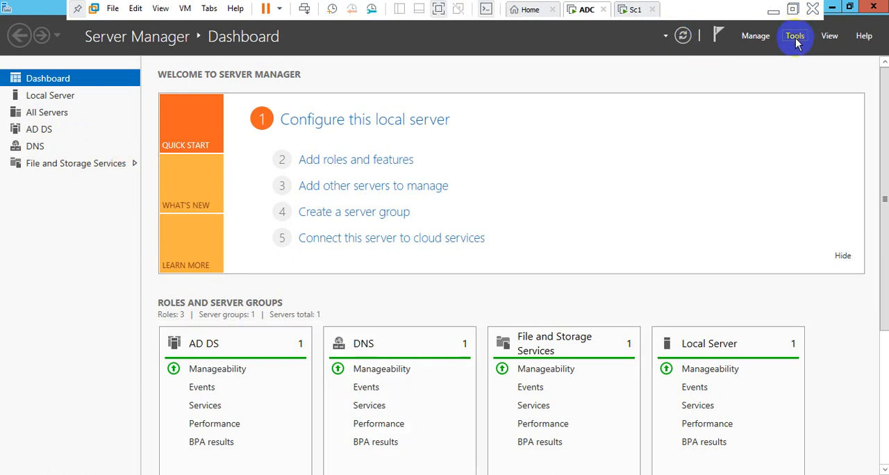
click(796, 38)
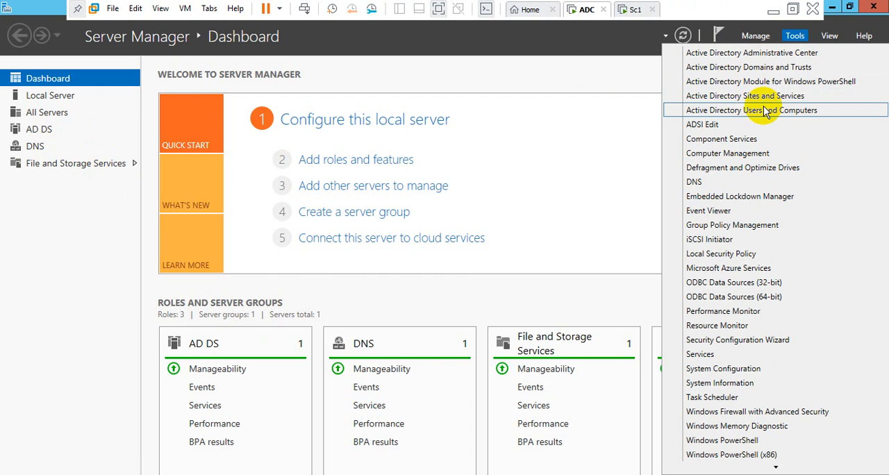
click(741, 111)
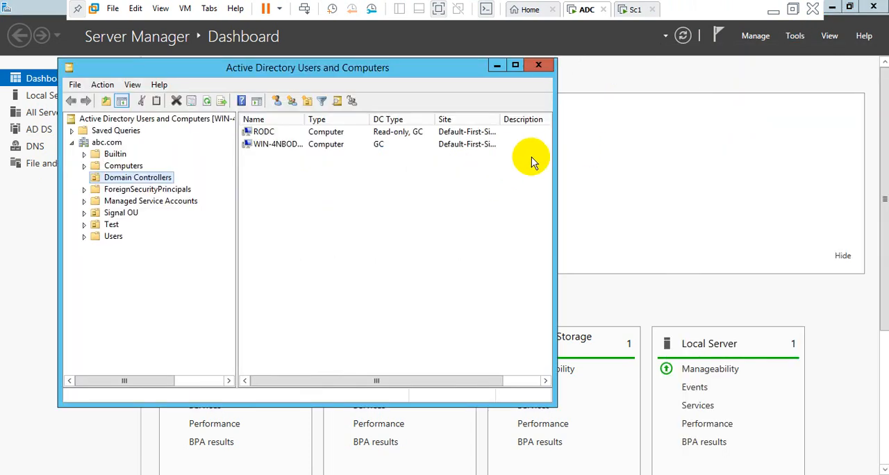
click(72, 143)
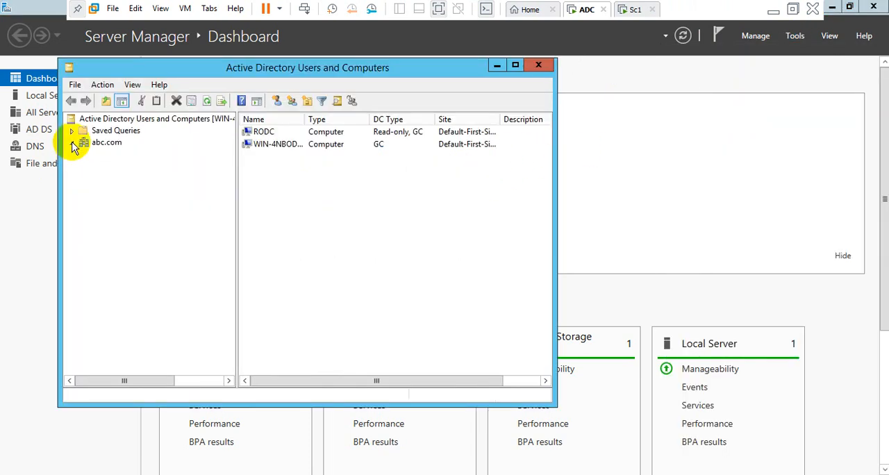
click(72, 142)
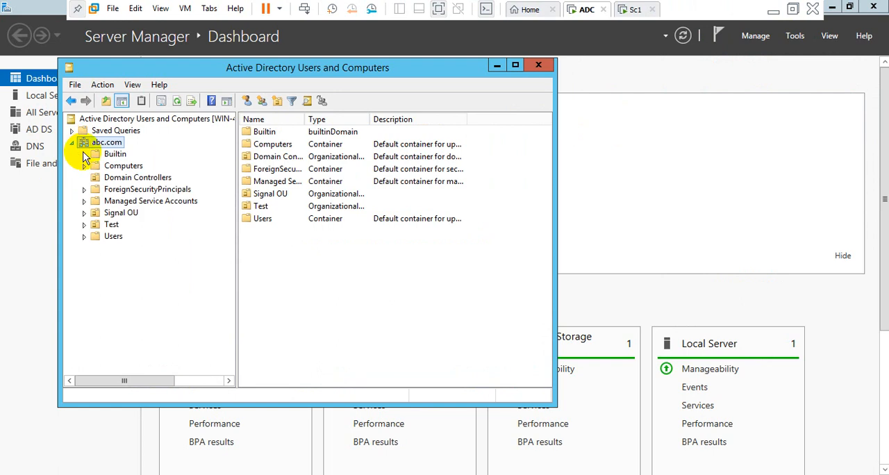
click(115, 178)
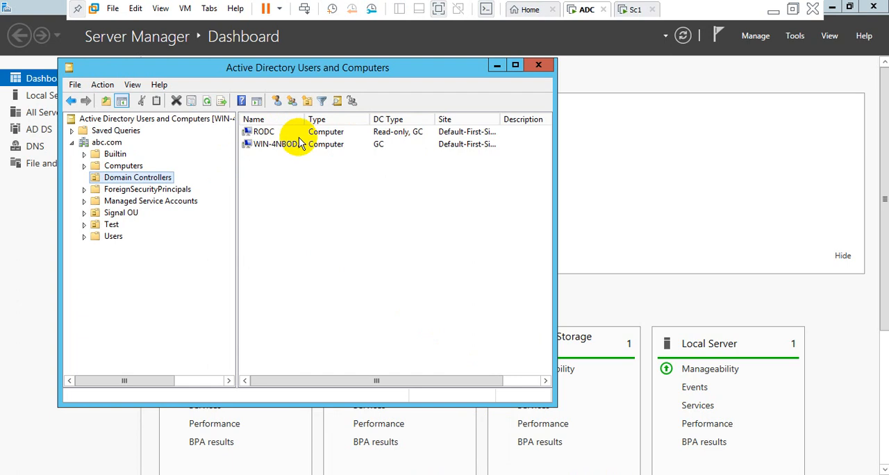
Examine the RODC computer's properties, including its group membership, delegation and Password Replication Policy, and close them.
click(333, 134)
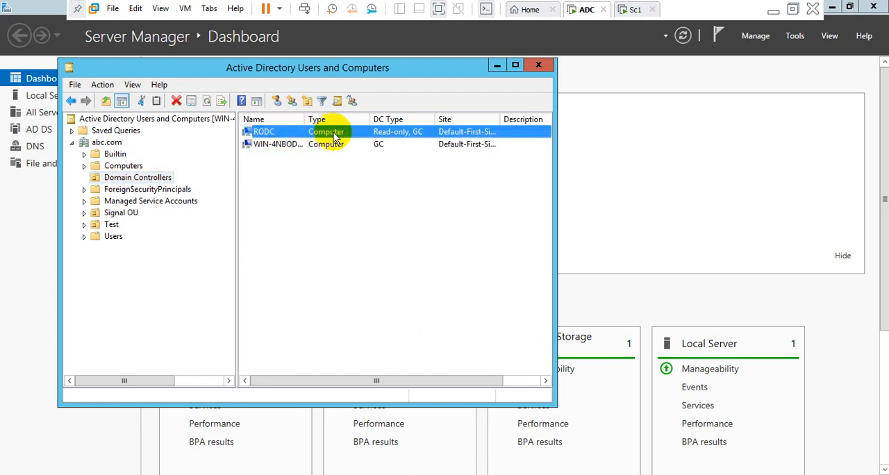
right_click(336, 137)
click(365, 248)
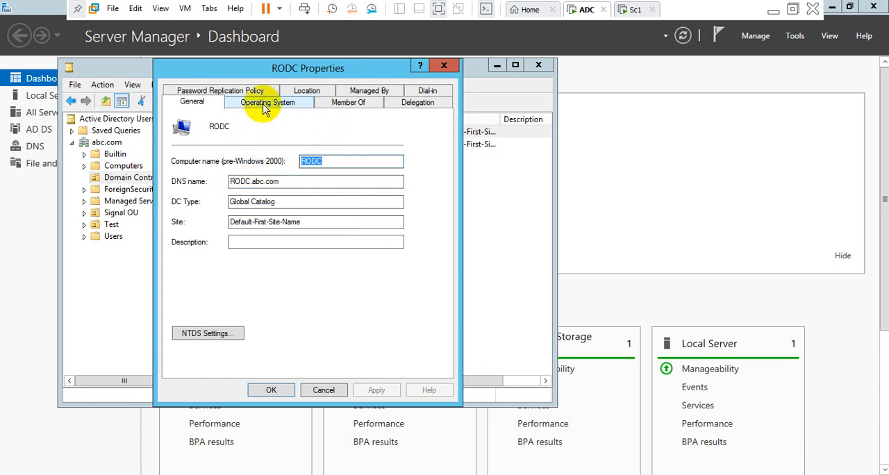
click(265, 106)
click(358, 105)
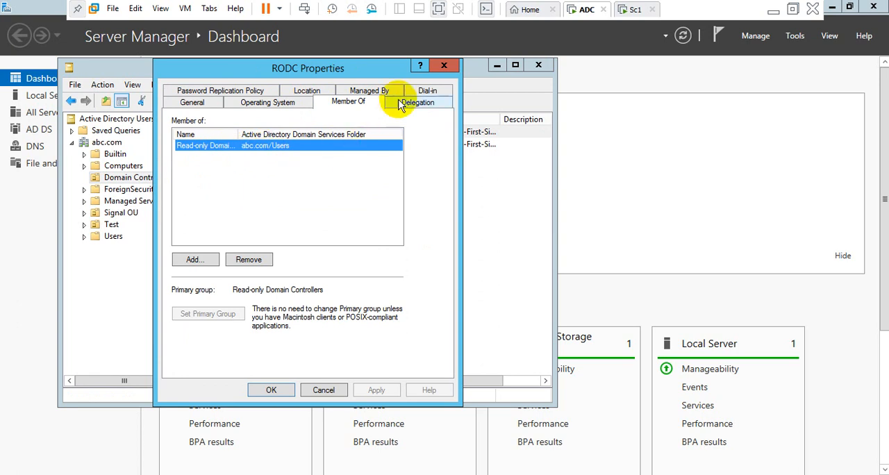
click(415, 102)
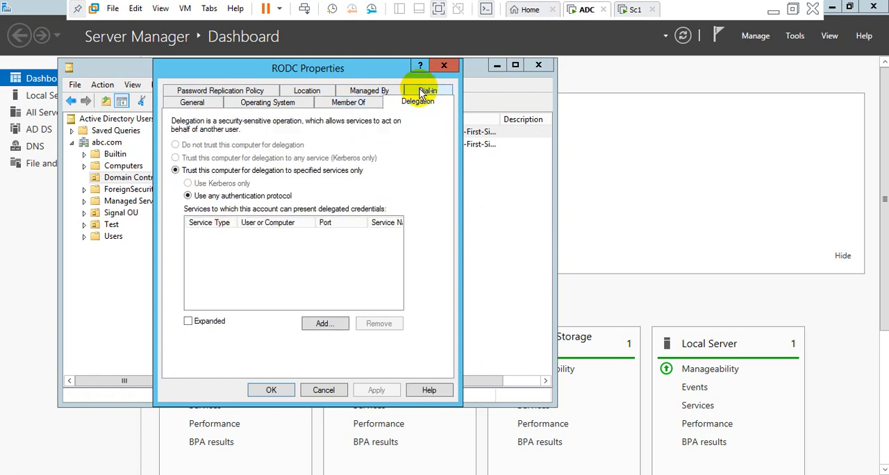
click(423, 92)
click(347, 90)
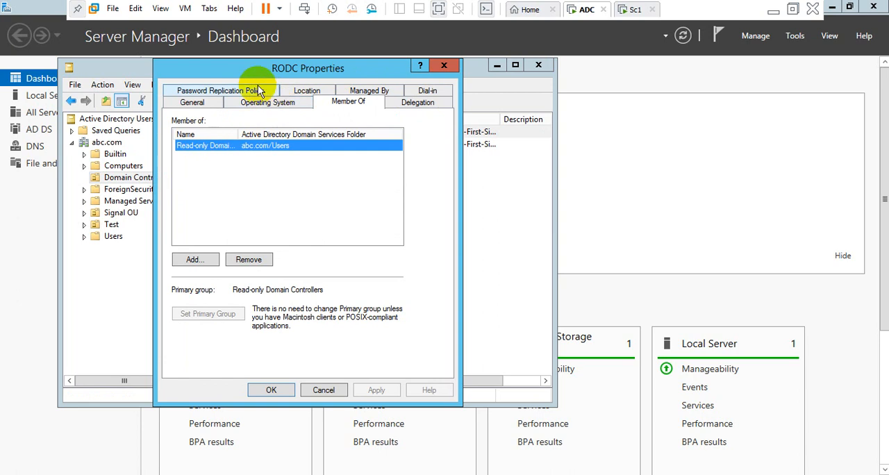
click(260, 91)
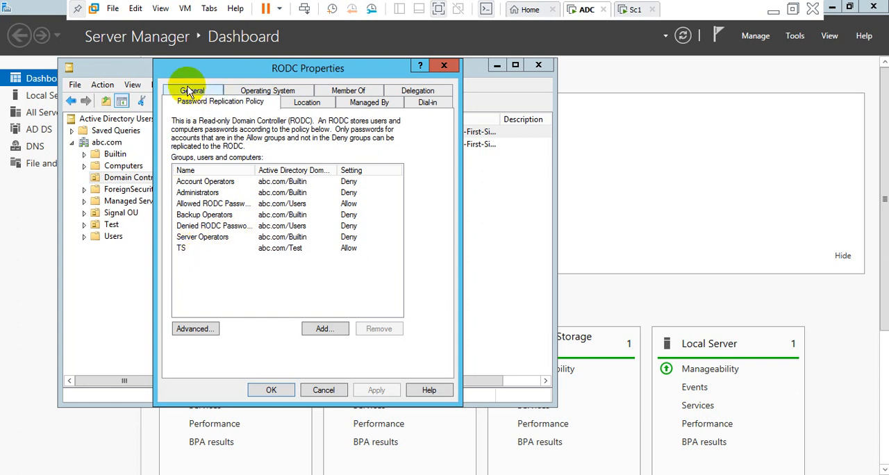
click(270, 390)
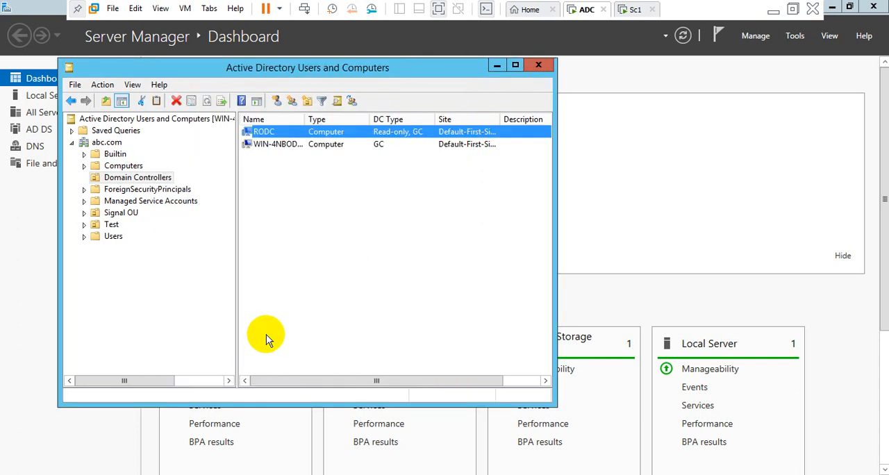
Review the operating system, membership, delegation, location and manager properties of WIN-4NBODJJCPBA, and close Active Directory Users and Computers.
click(307, 146)
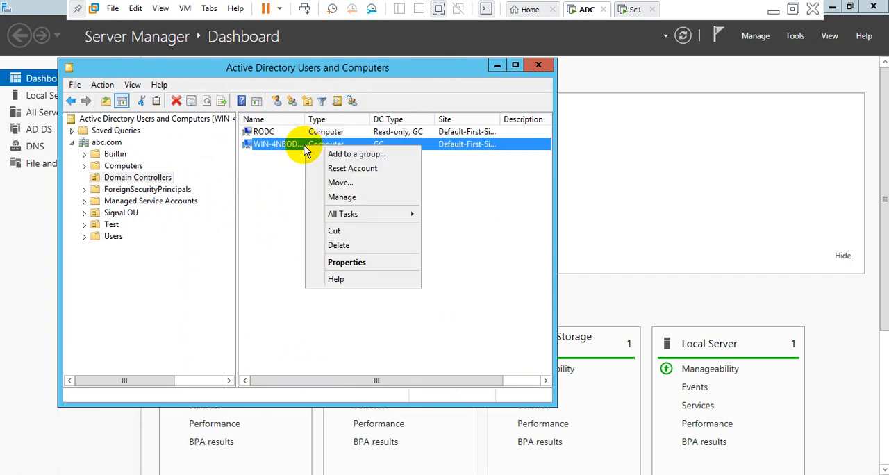
click(364, 262)
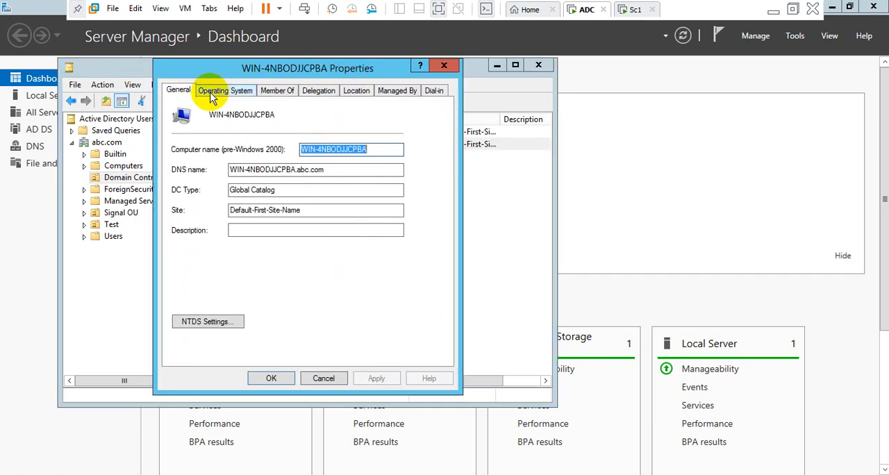
click(237, 90)
click(279, 91)
click(313, 91)
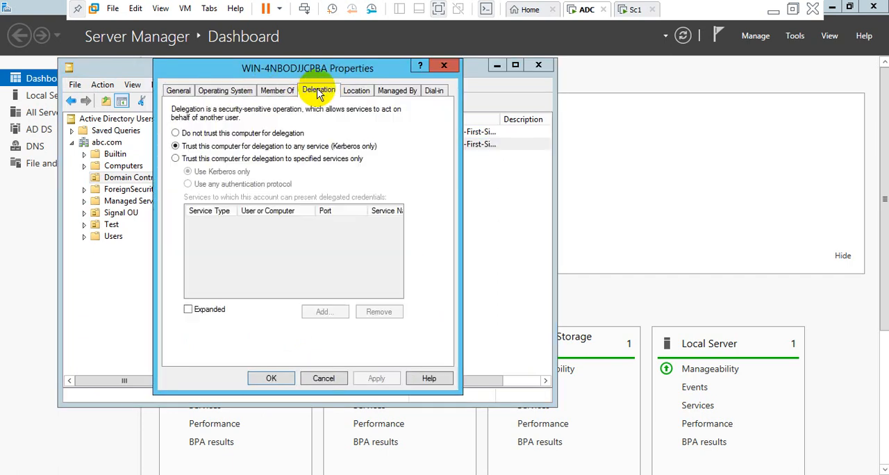
click(356, 91)
click(409, 91)
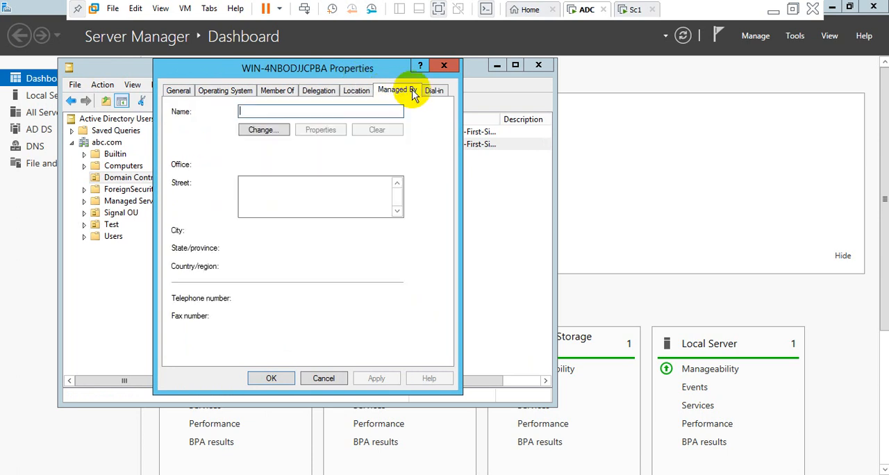
click(445, 66)
click(538, 65)
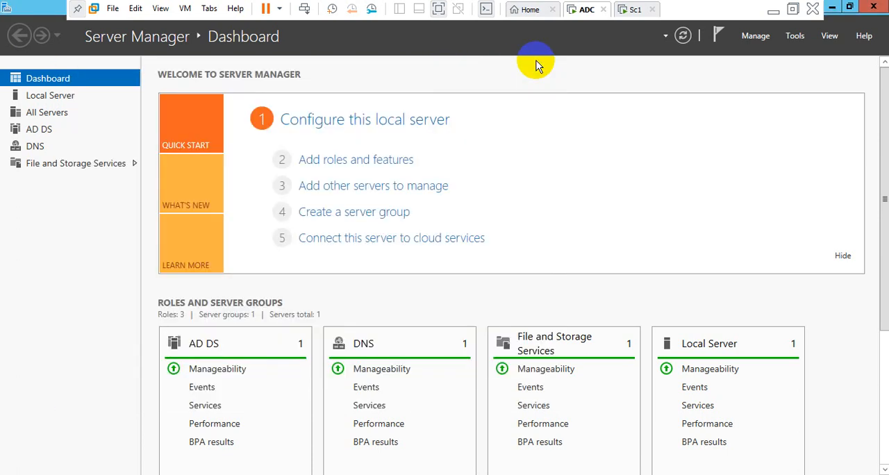